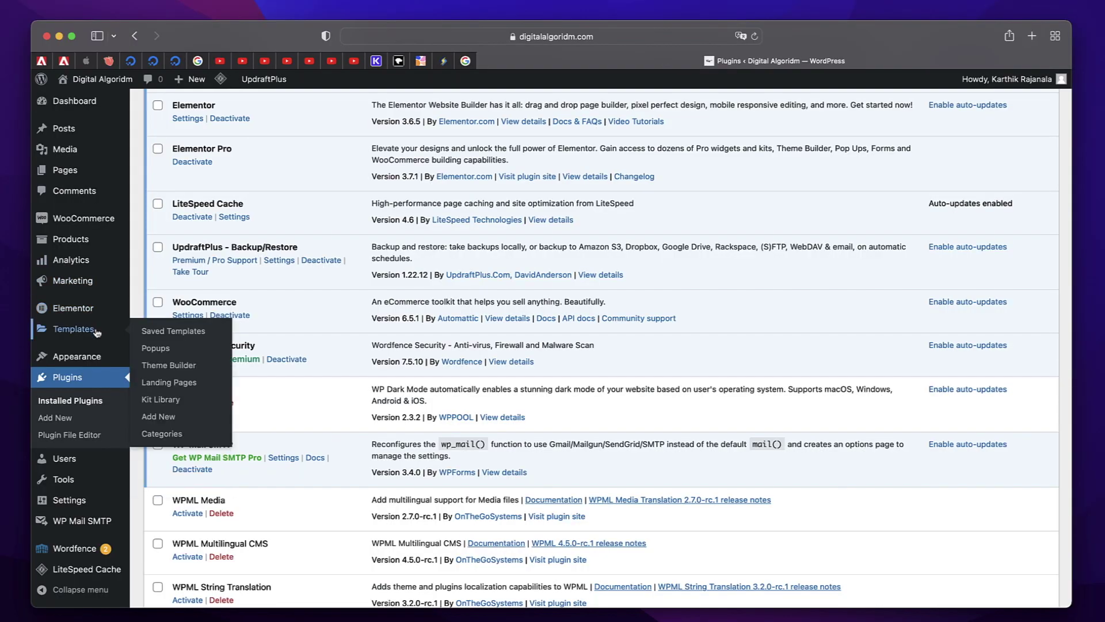
- Create a new Header template named '3.6 Header Flexbox' from Saved Templates
click(95, 330)
click(326, 102)
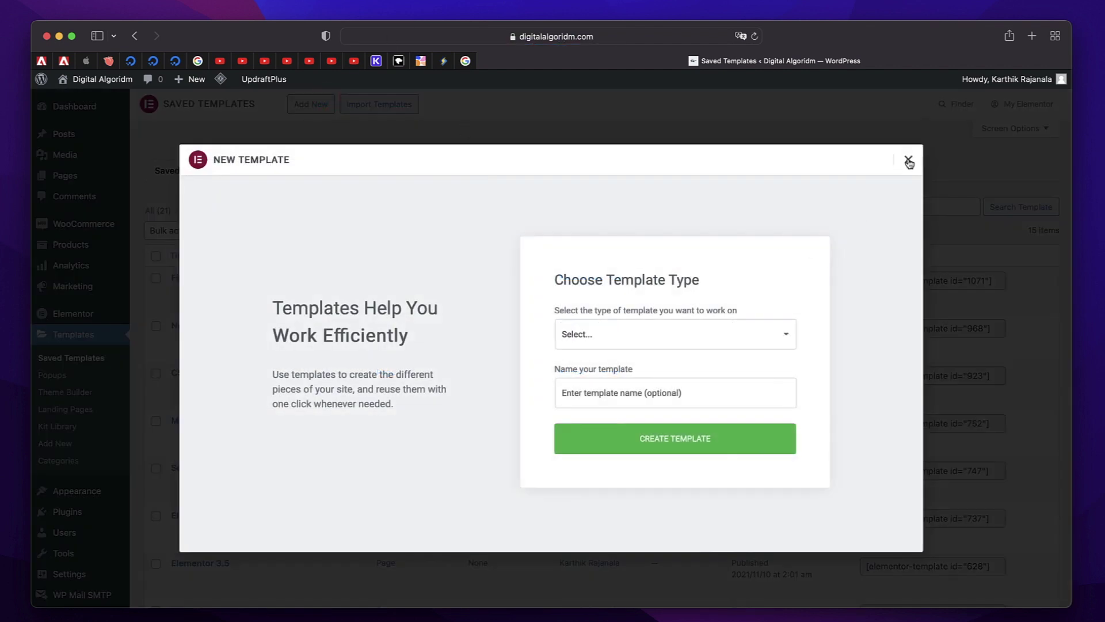
click(660, 333)
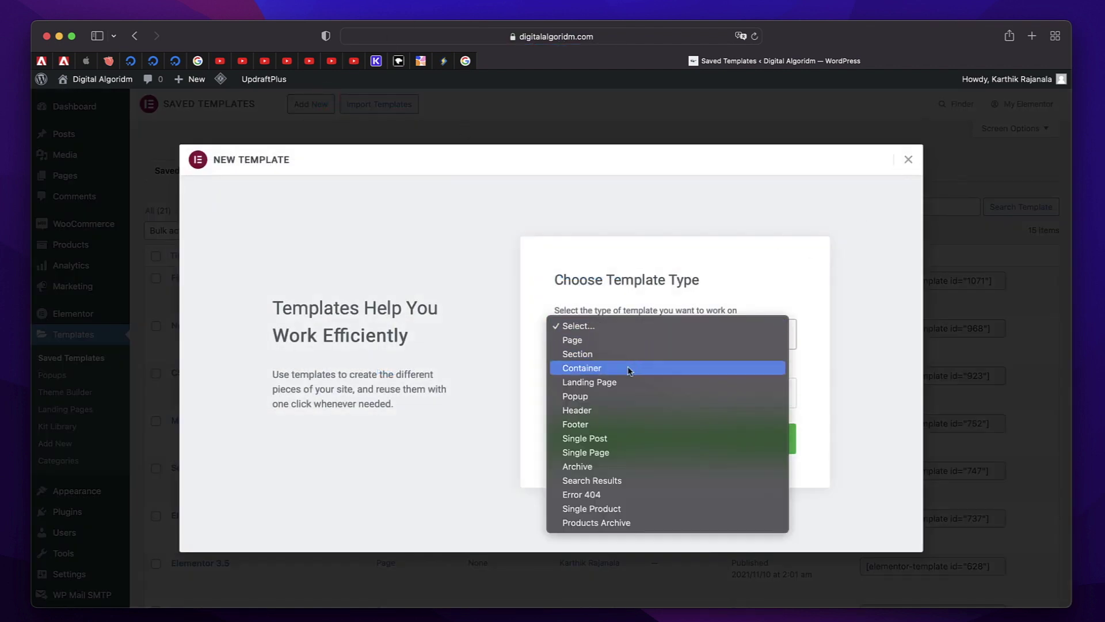
click(617, 410)
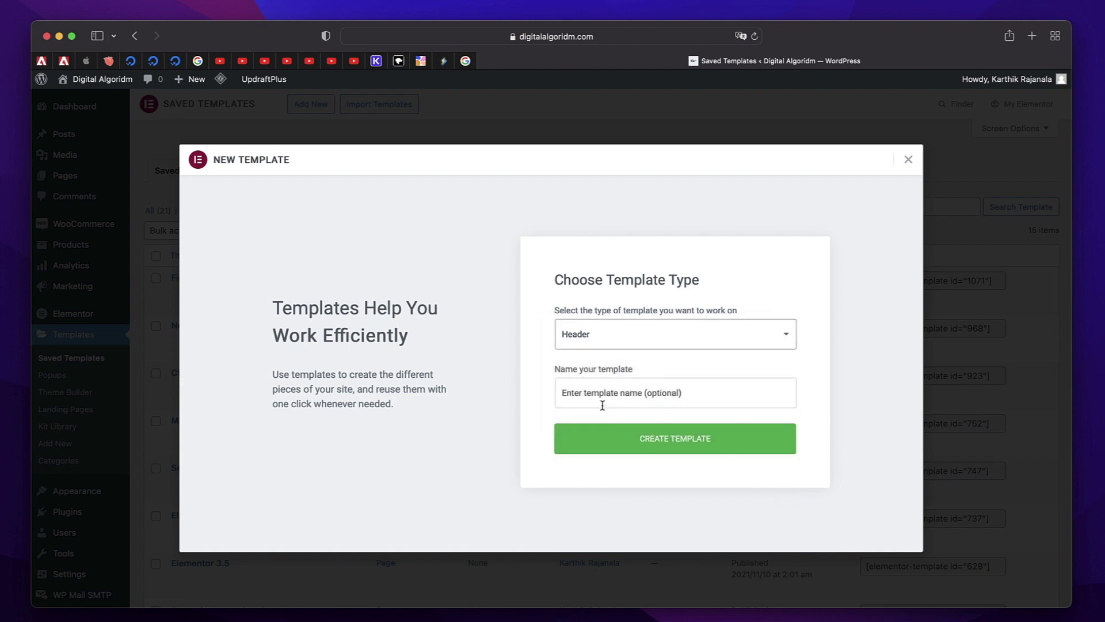
click(601, 398)
text(3.6 Header Flexbox)
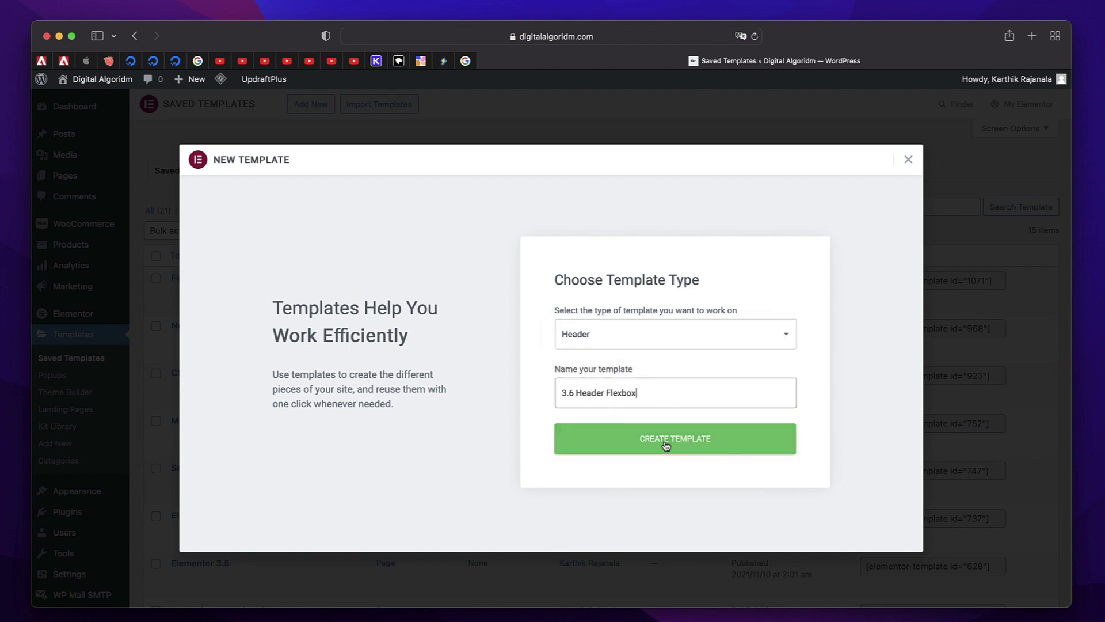
click(664, 442)
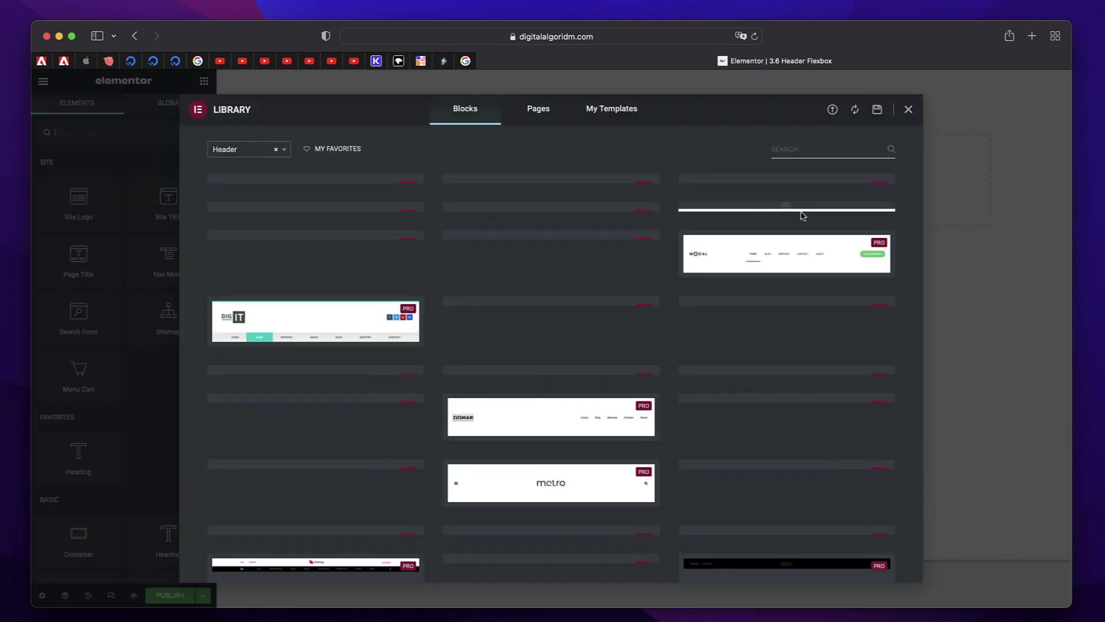
- Close the template Library to start from a blank header canvas
click(909, 110)
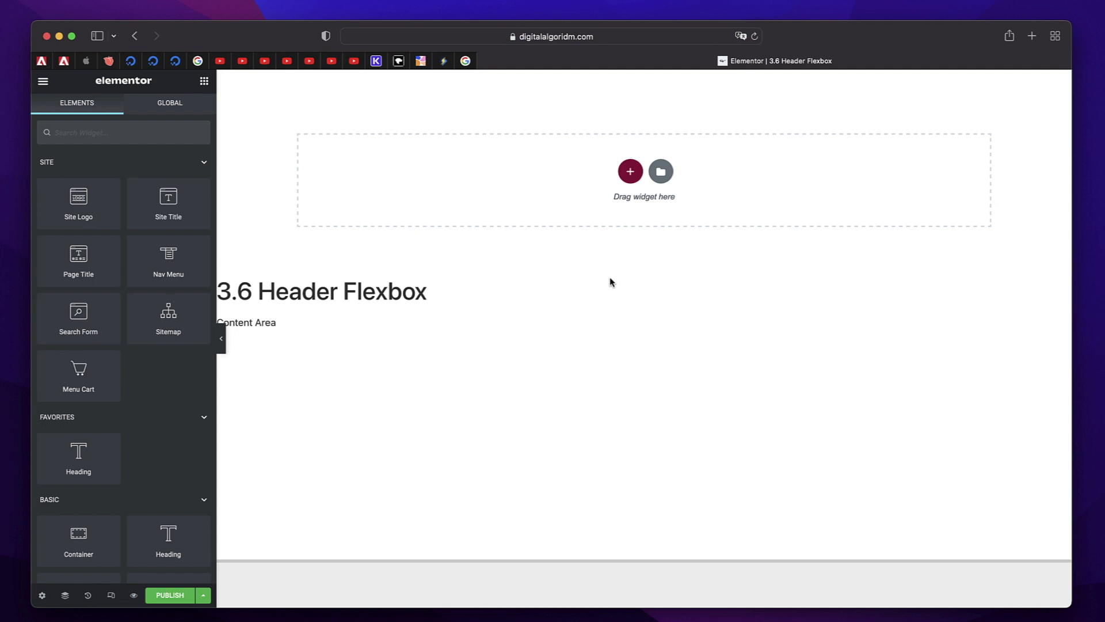
- Open the WordPress dashboard in a new browser tab via the Finder
key(super+e)
text(da)
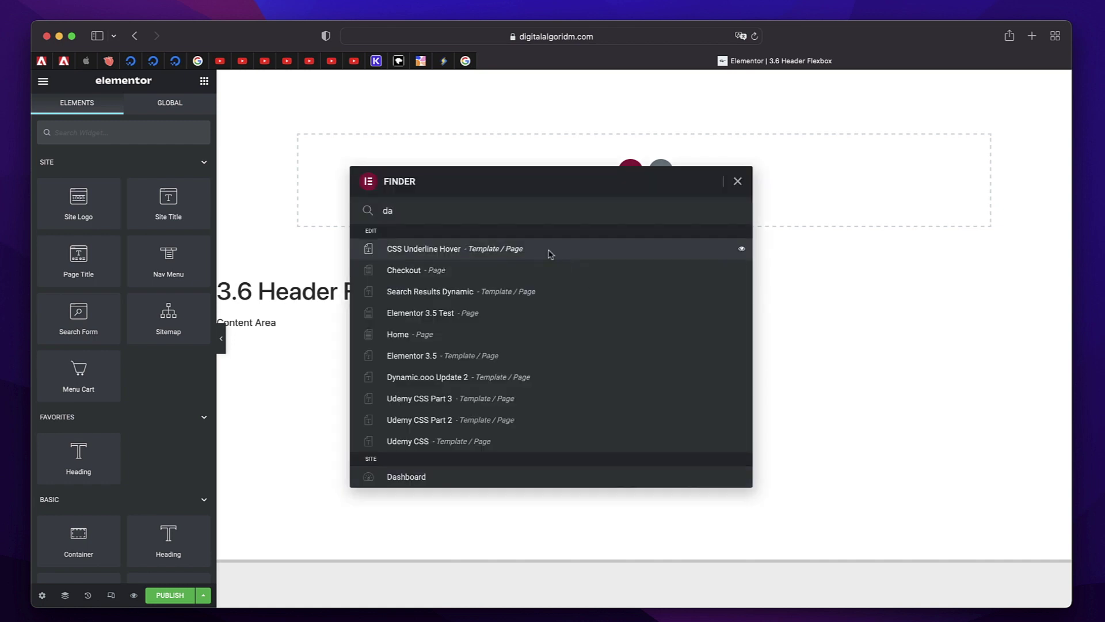
click(475, 482)
click(735, 177)
click(893, 61)
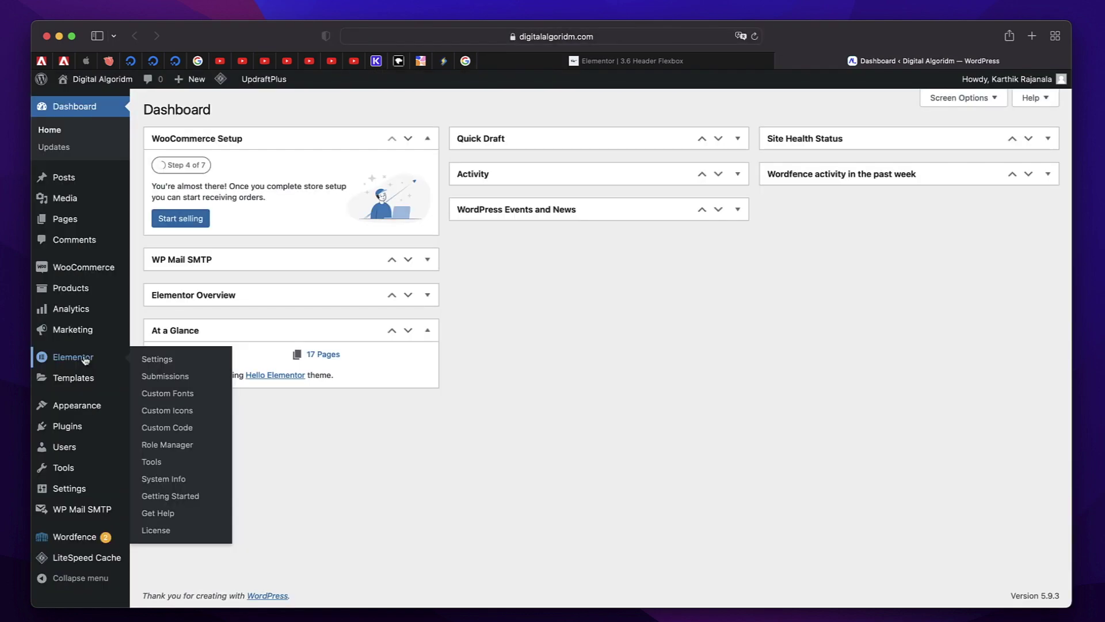
- Confirm Flexbox Container is Active in Elementor Experiments, then return to the editor tab
click(85, 357)
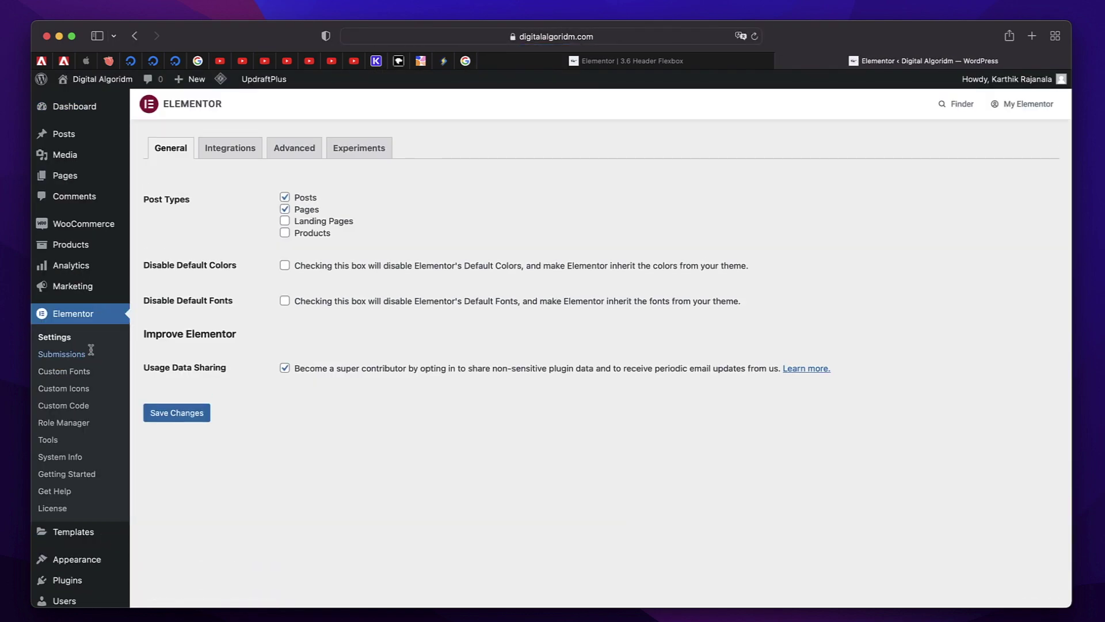
click(360, 148)
scroll(289, 340, down, 7)
scroll(265, 416, down, 3)
scroll(264, 416, up, 1)
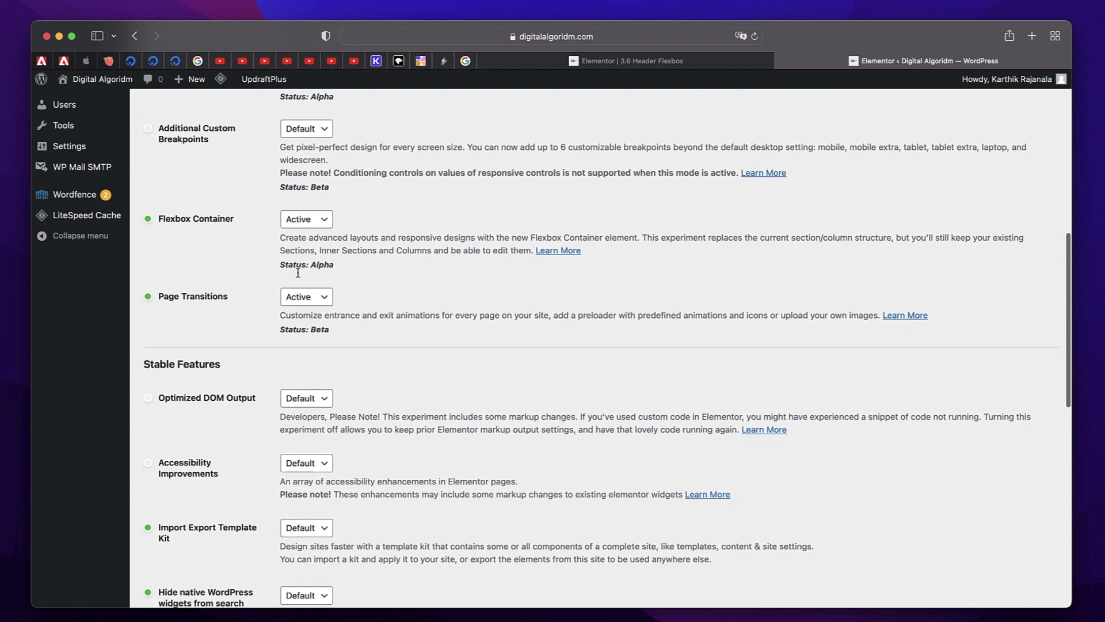
click(323, 225)
click(320, 221)
scroll(421, 214, down, 15)
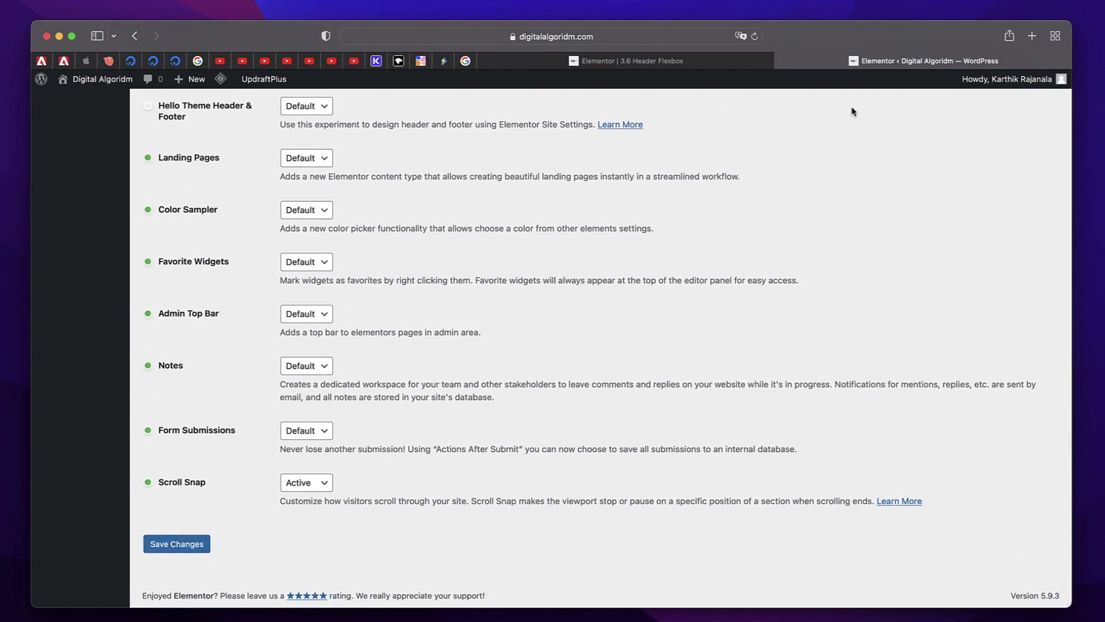
click(701, 61)
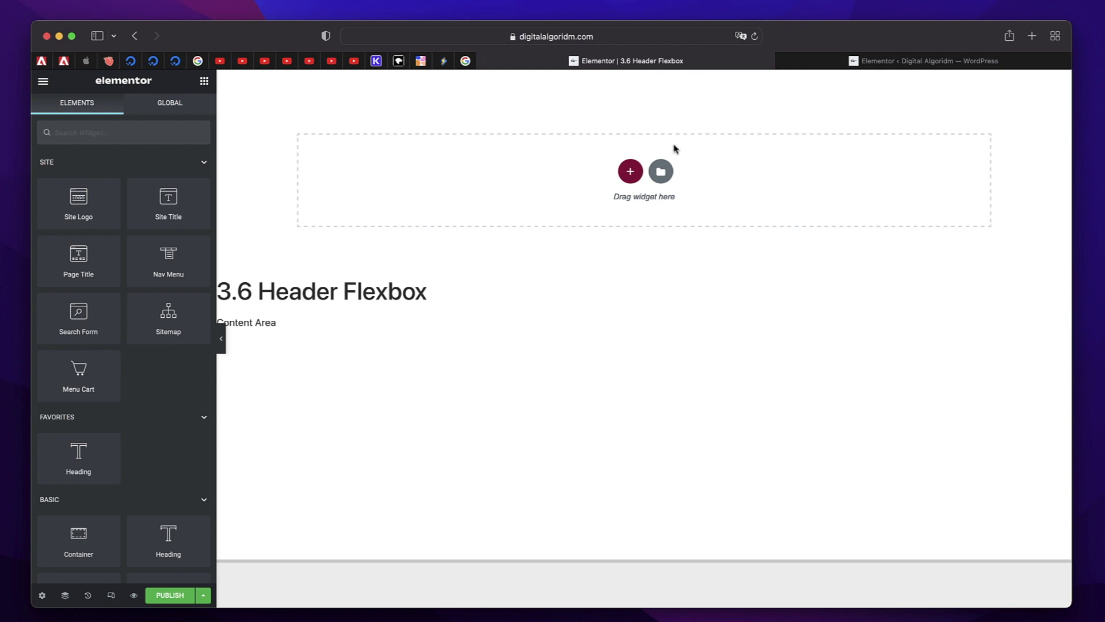
- Add a single Flexbox container to the header and drop a Site Logo into it
click(630, 171)
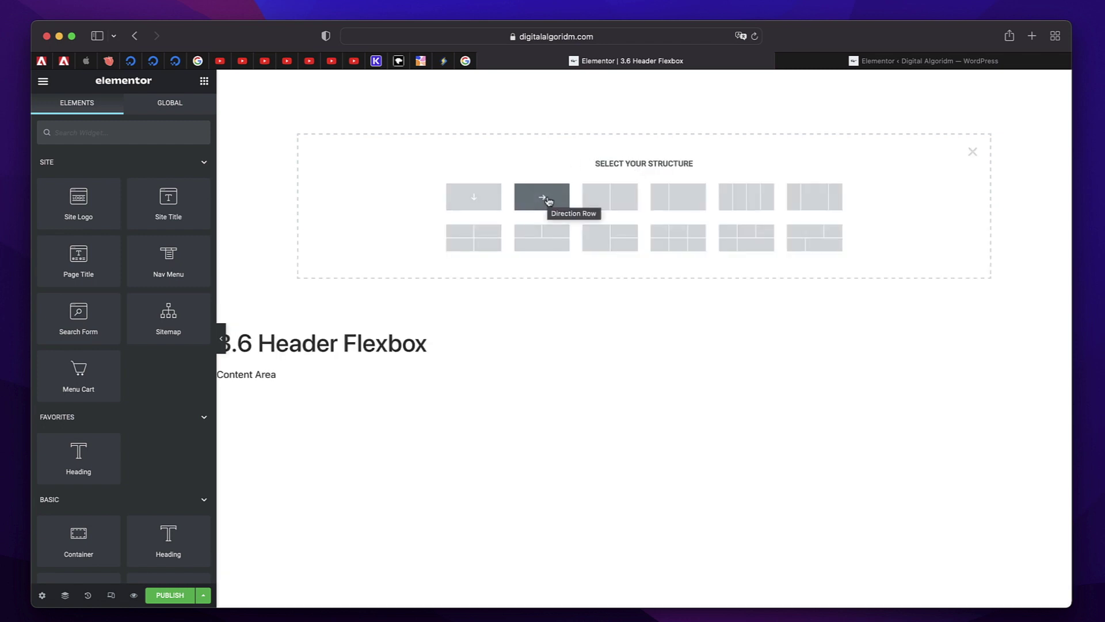
click(472, 199)
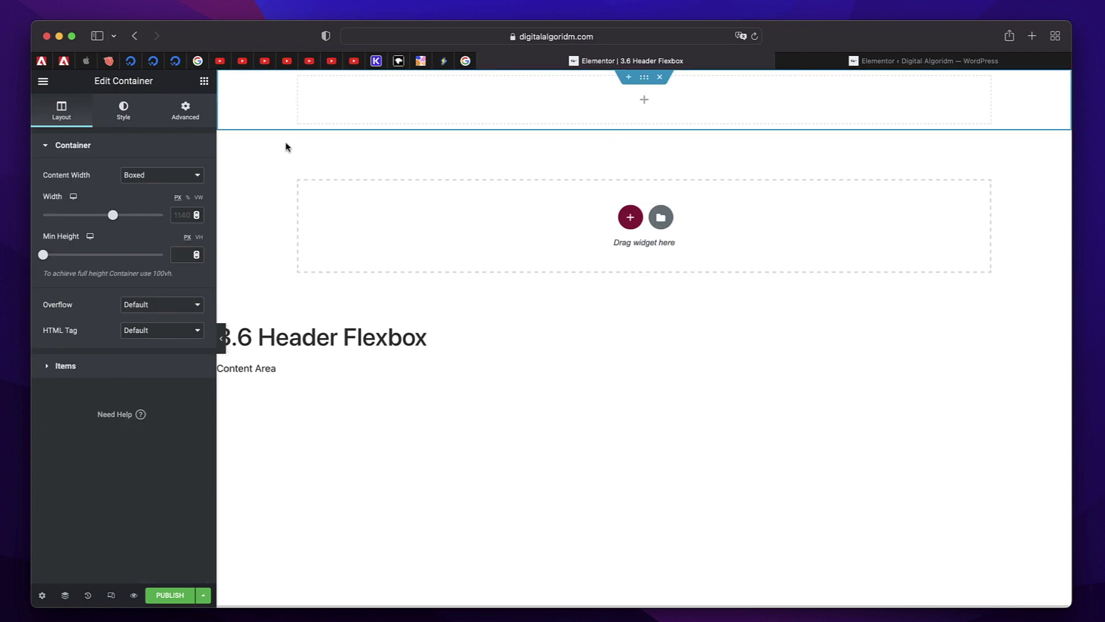
click(204, 81)
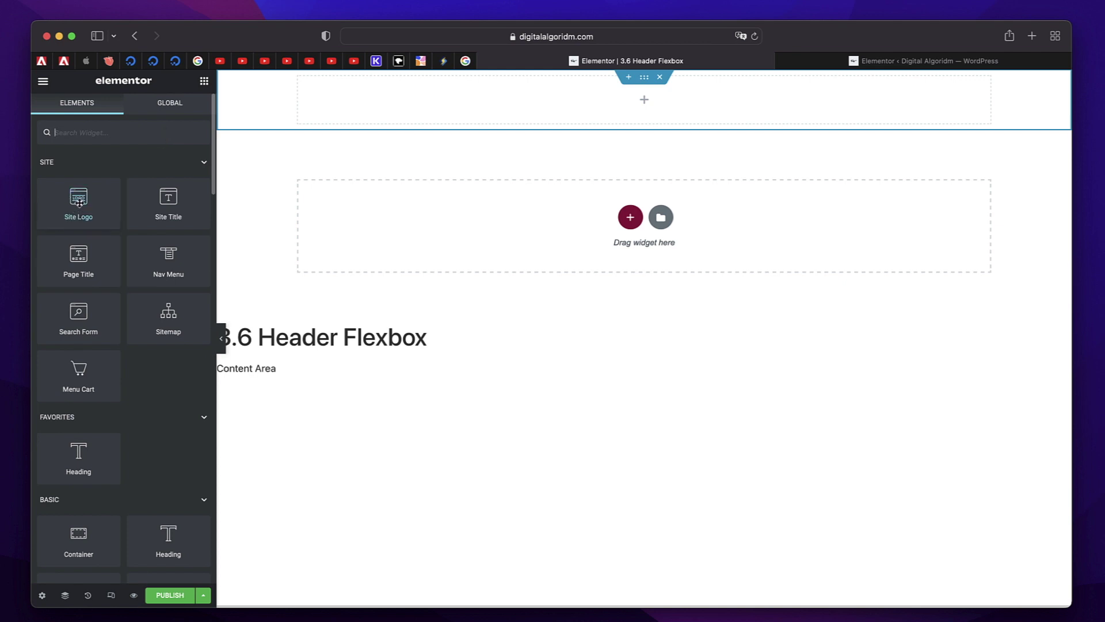
drag(80, 204, 403, 94)
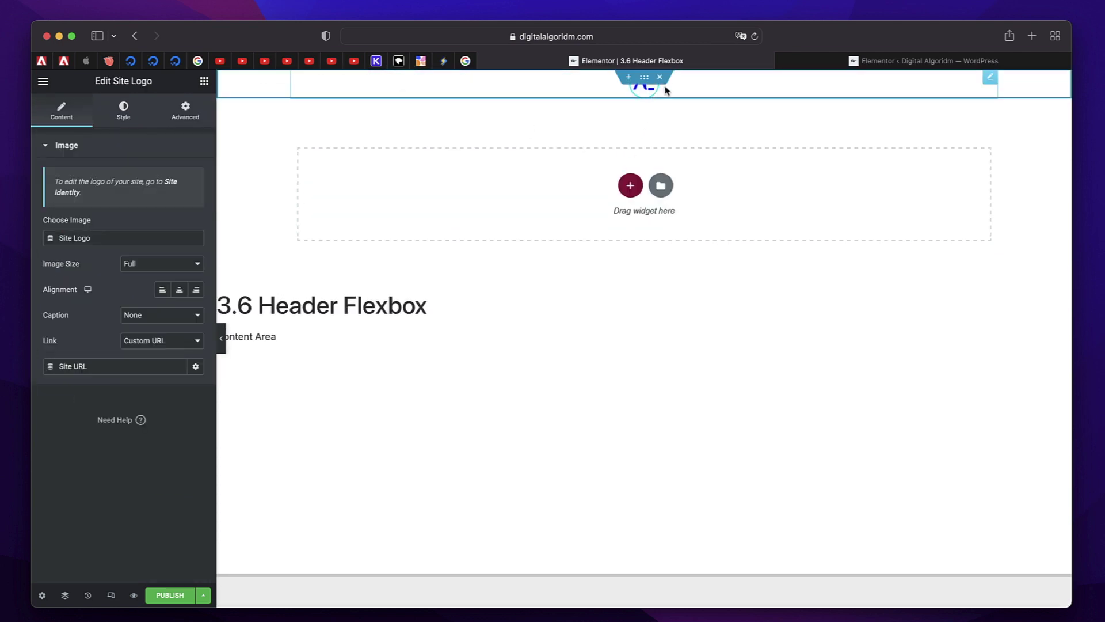
click(290, 246)
- Set the header container's item Direction to Row
click(646, 82)
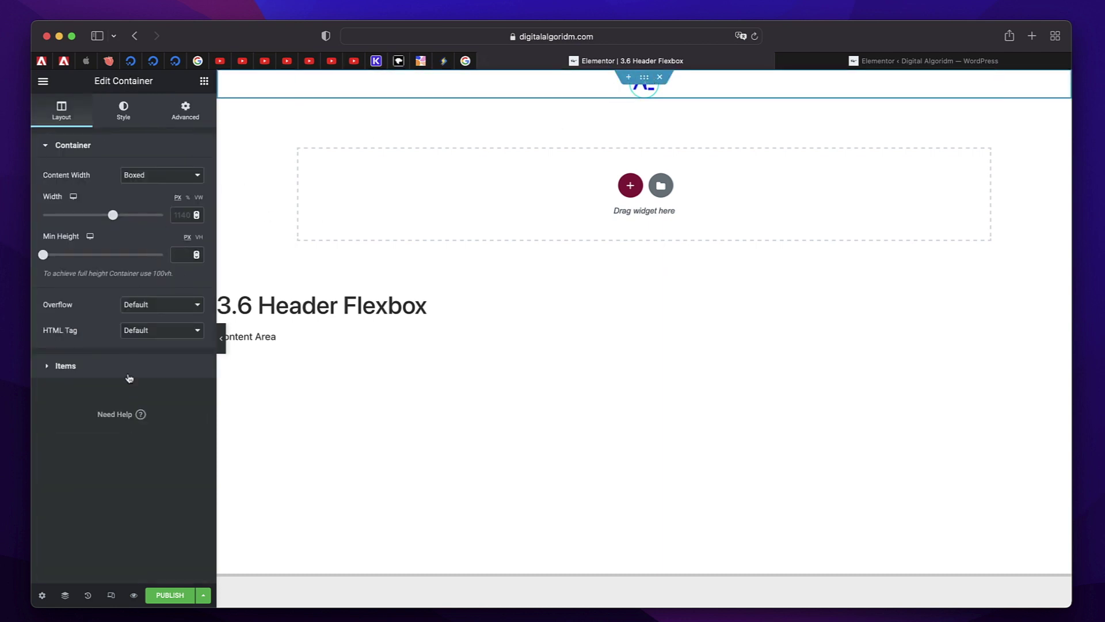
click(114, 376)
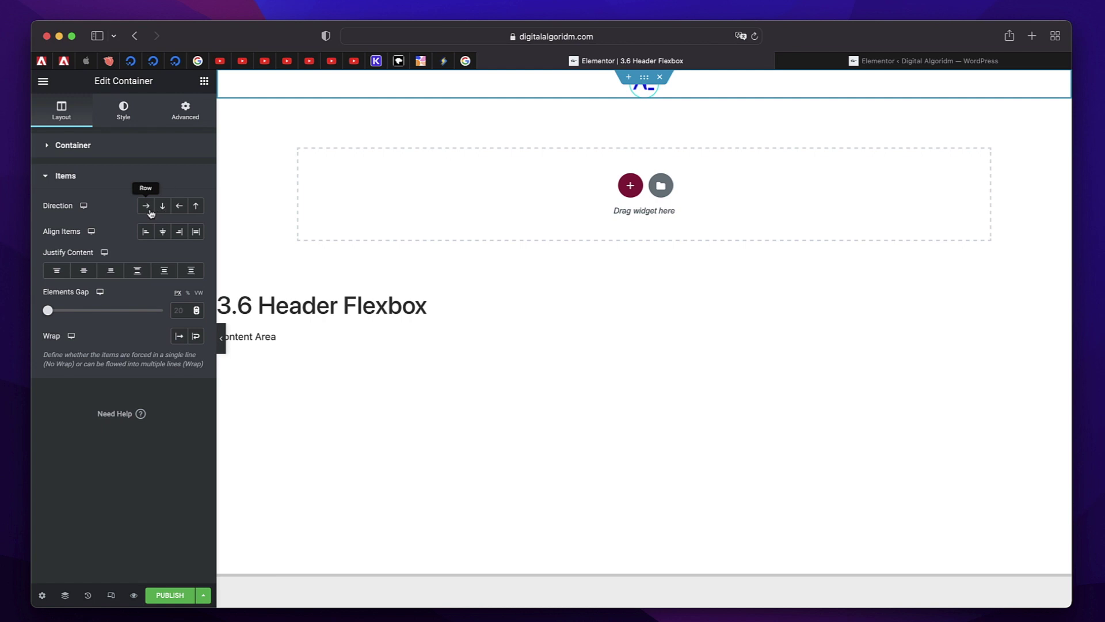
click(147, 206)
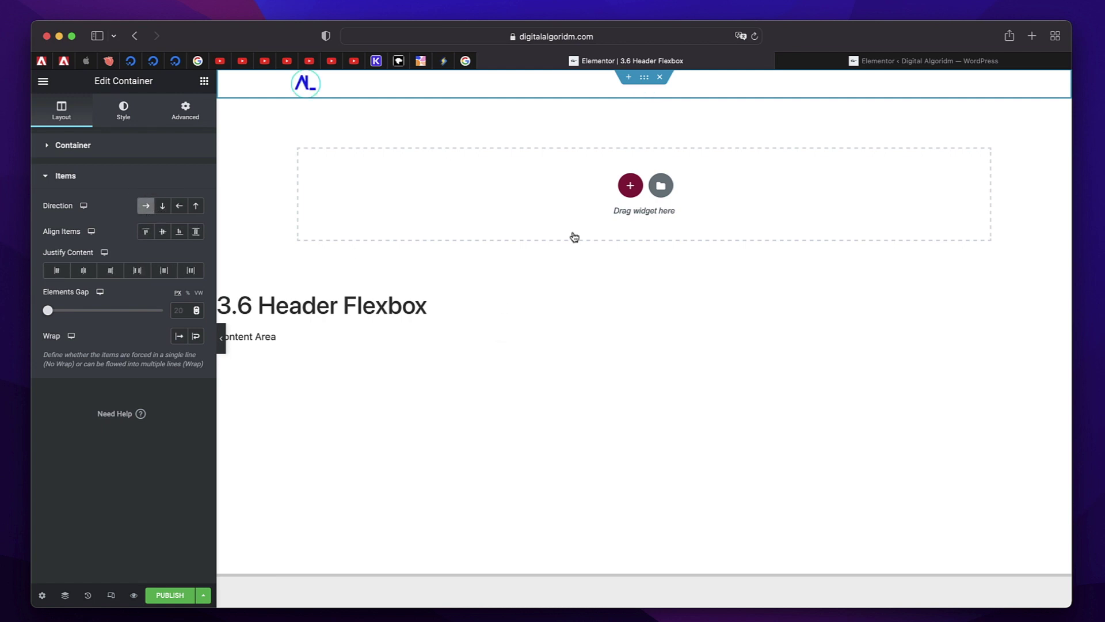
- Add a Nav Menu beside the logo and a Search Form into the header row
click(209, 83)
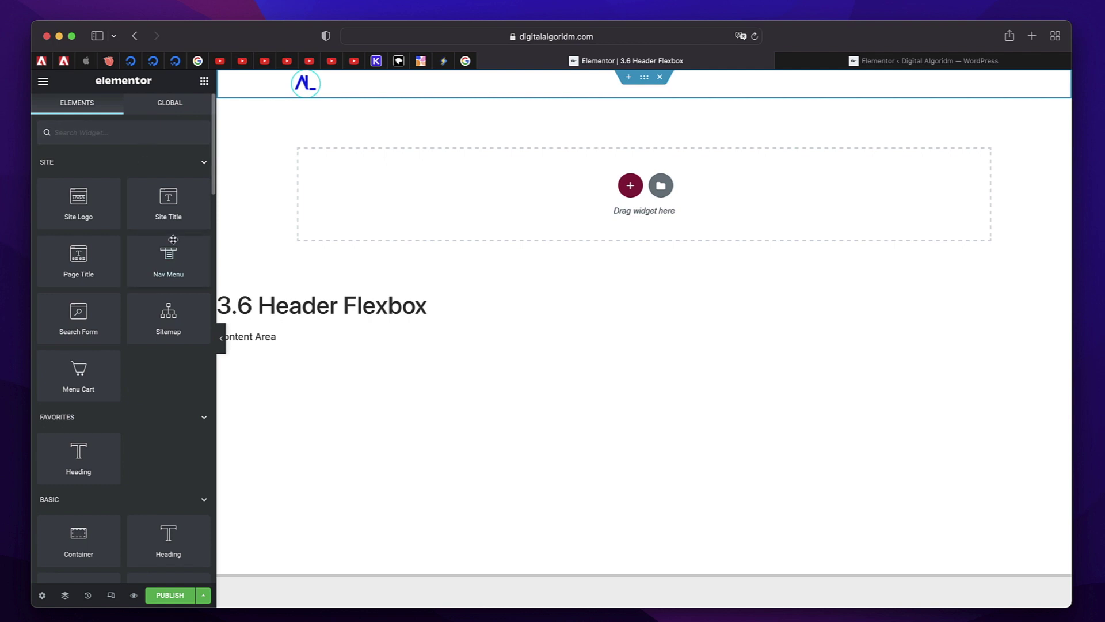
drag(173, 260, 321, 86)
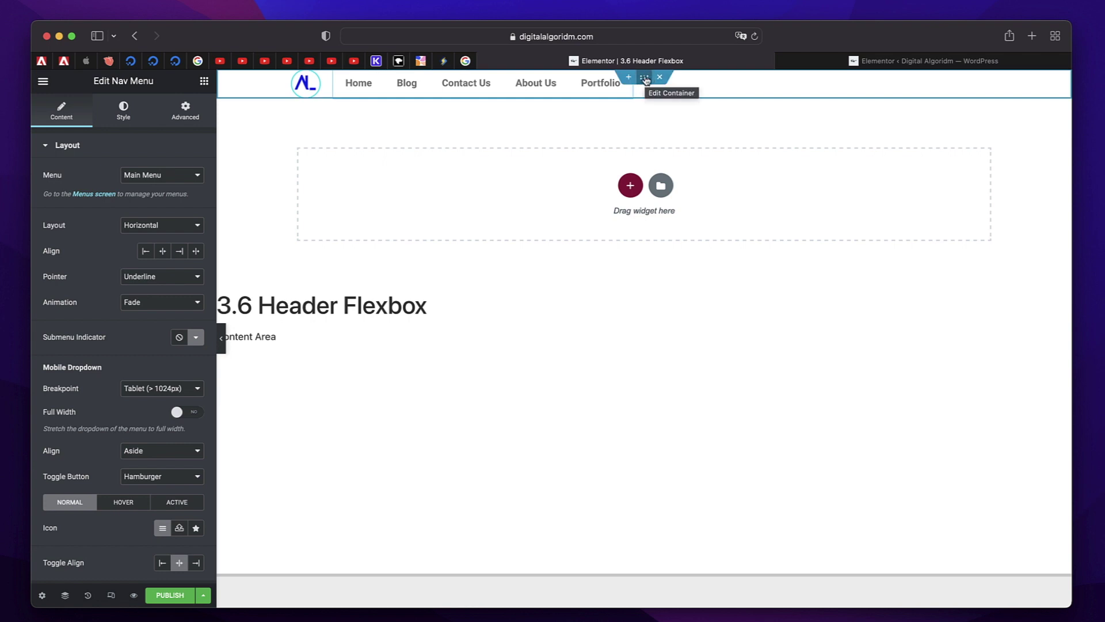
click(645, 77)
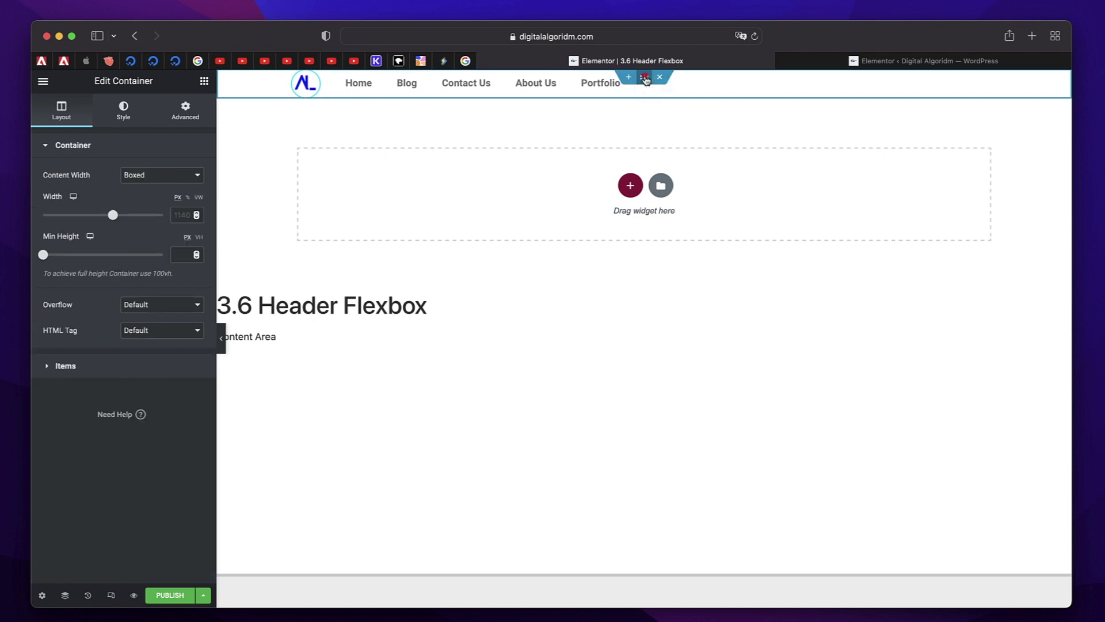
click(204, 81)
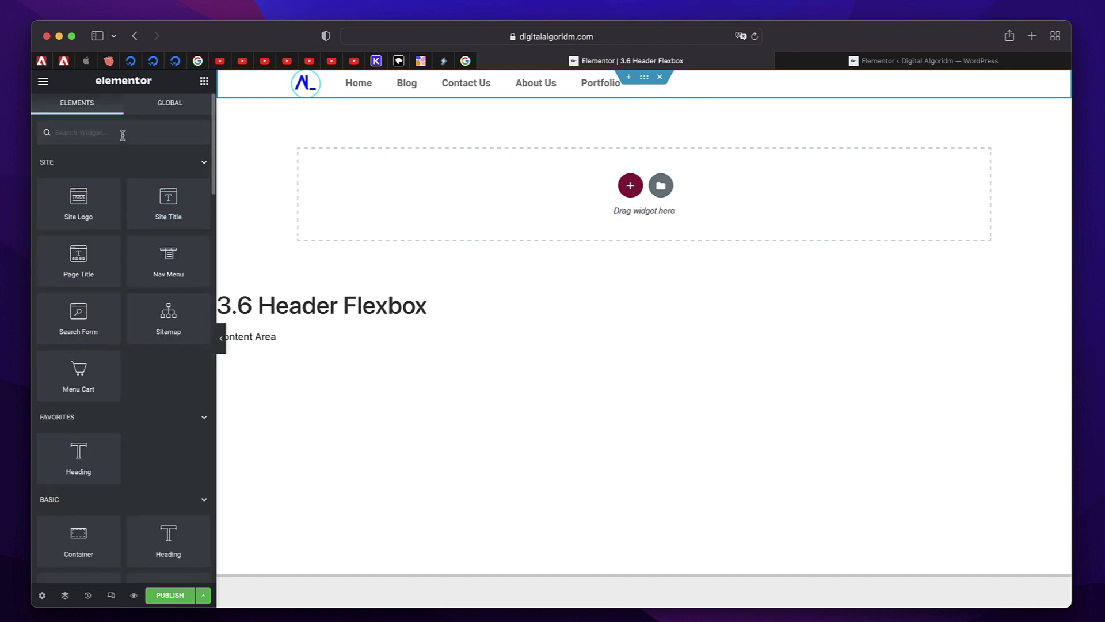
drag(81, 319, 368, 86)
drag(564, 84, 406, 74)
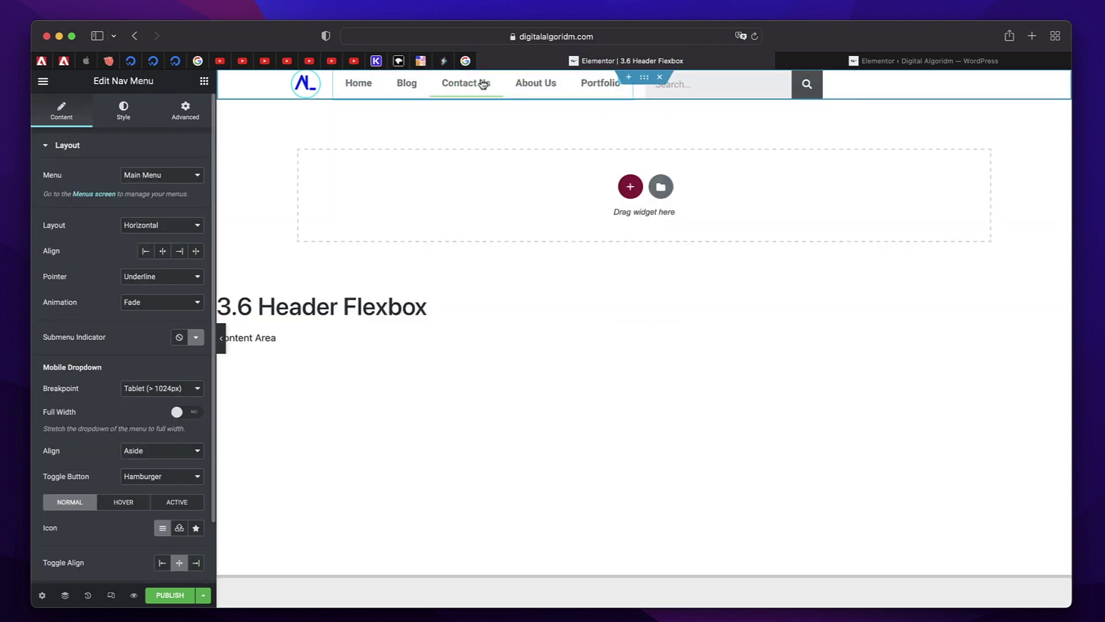
- Search widgets for 'BUT' and add a Button after the search form
click(204, 80)
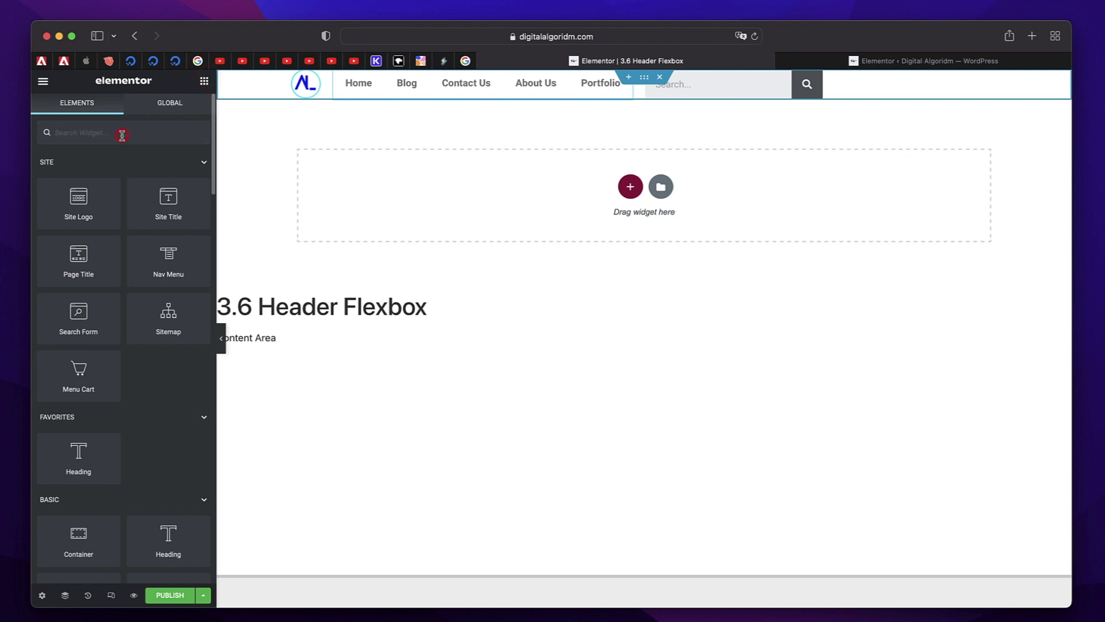
text(BUTTO)
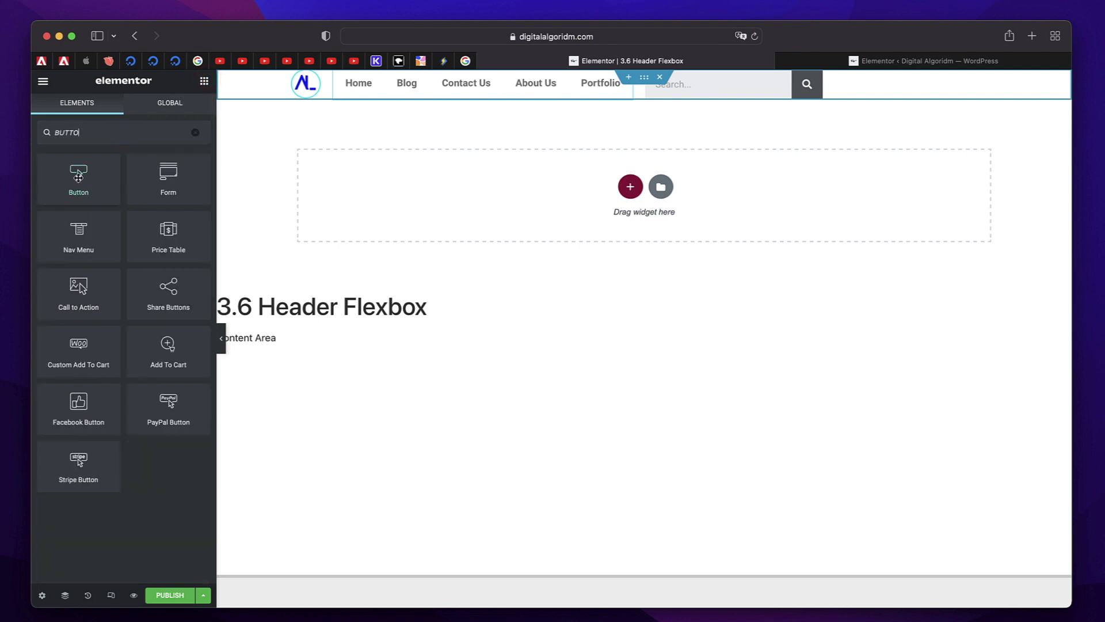
drag(78, 176, 869, 86)
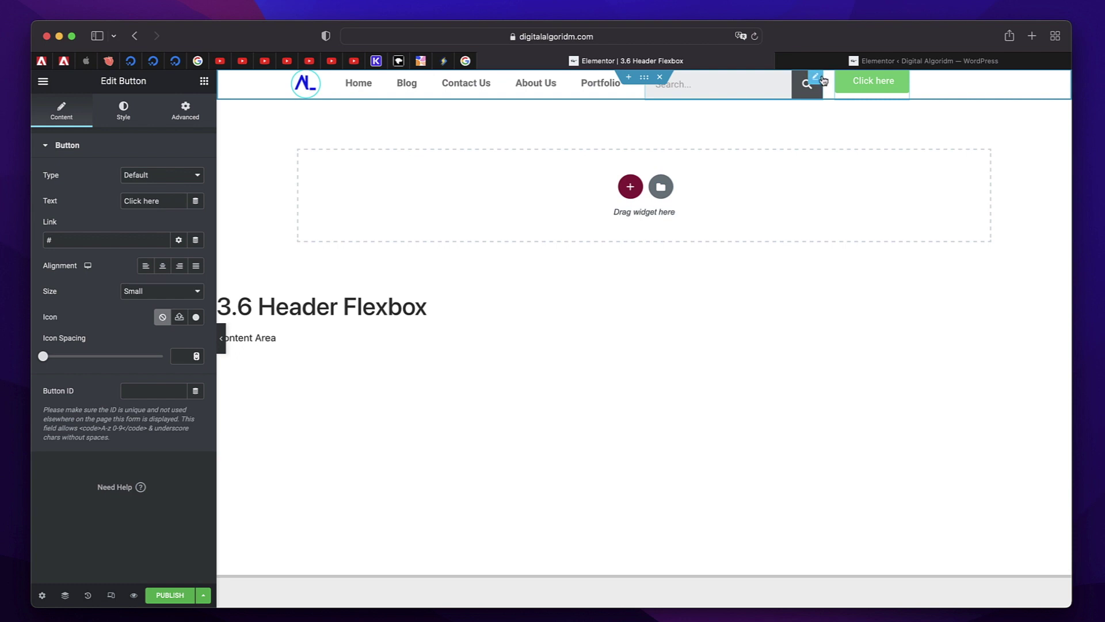
- Inspect the Click here button's Link dynamic tags, then select the header container
click(901, 78)
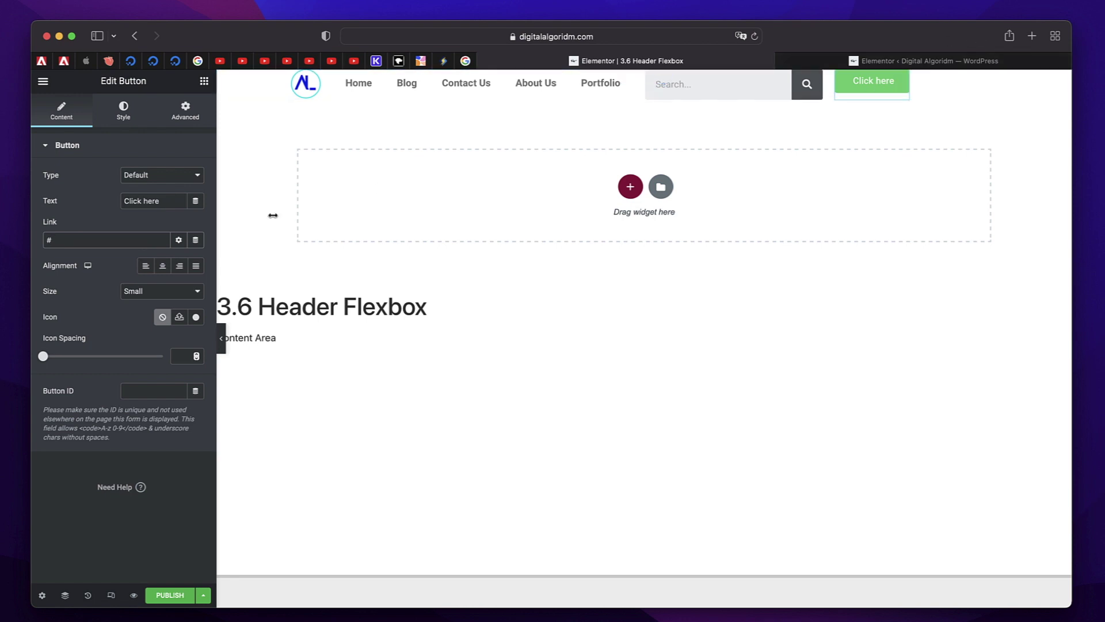
click(196, 240)
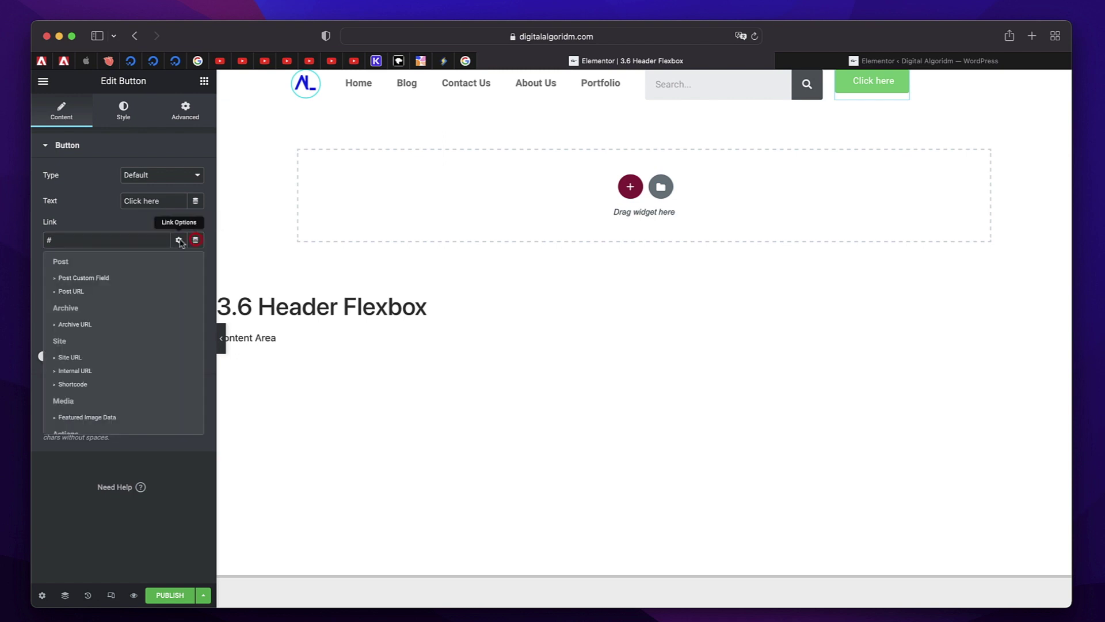
scroll(128, 337, down, 5)
scroll(104, 387, up, 5)
click(68, 562)
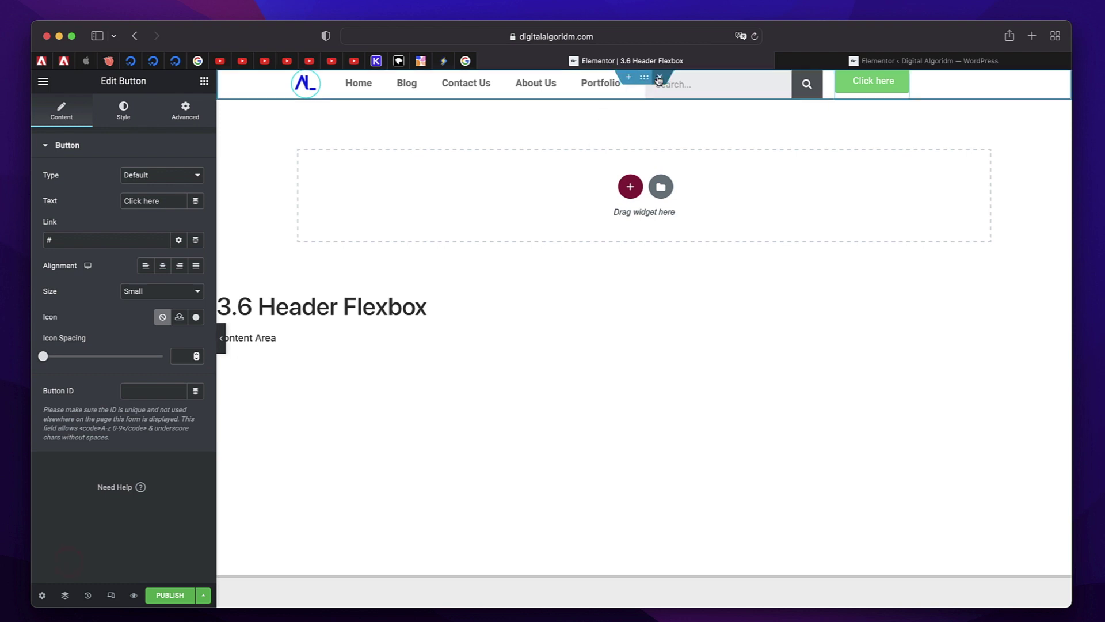
click(643, 77)
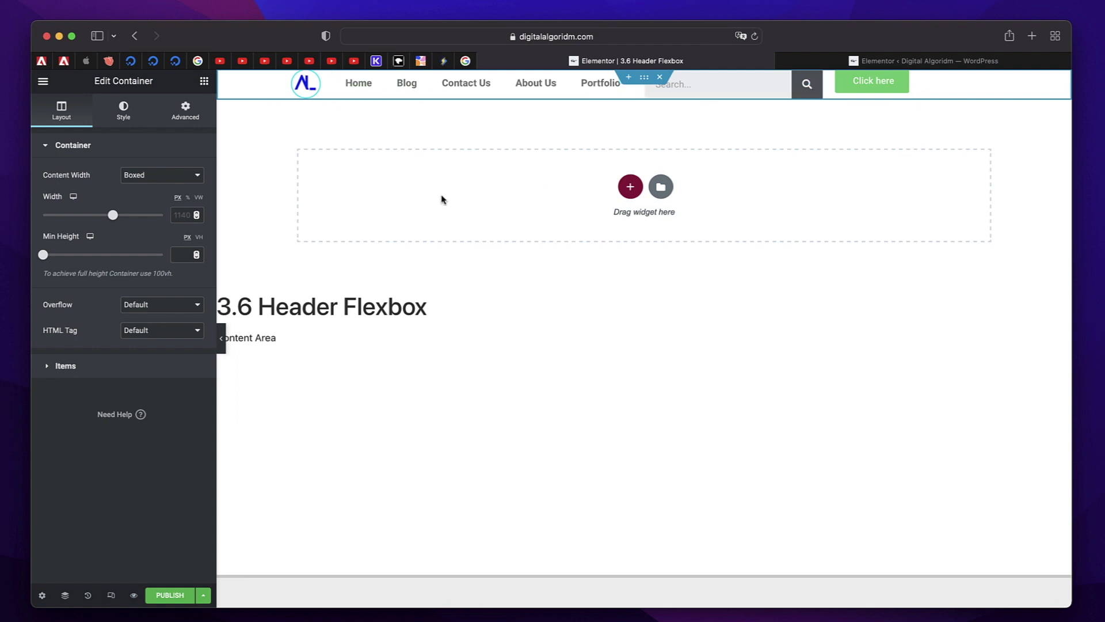
- Set the container's linked padding to 10 px, briefly trying 5
click(186, 109)
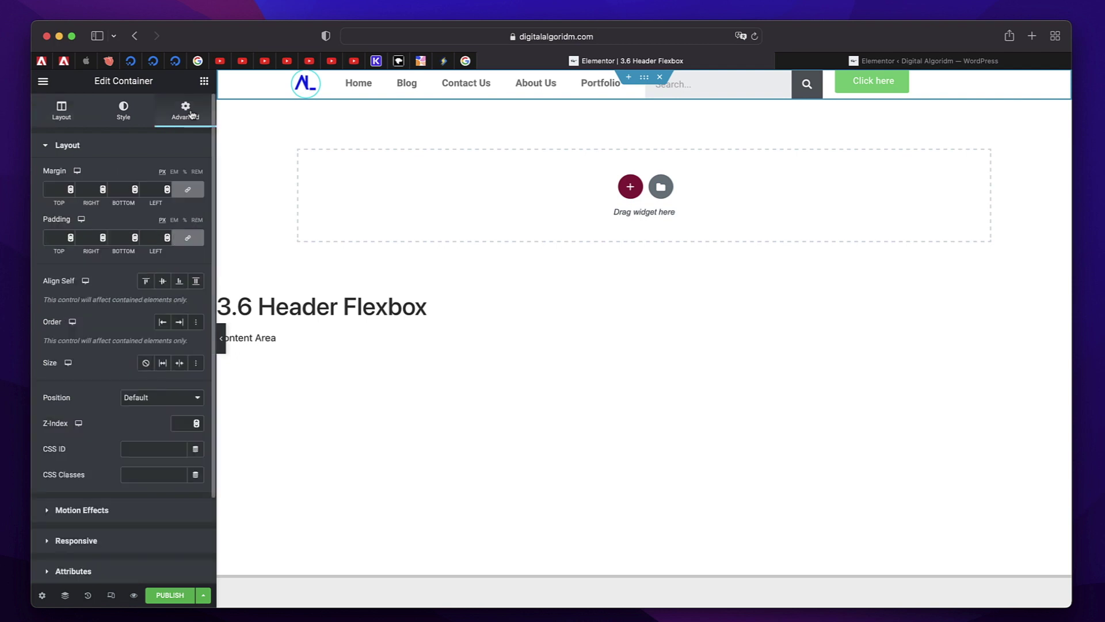
click(58, 238)
text(10)
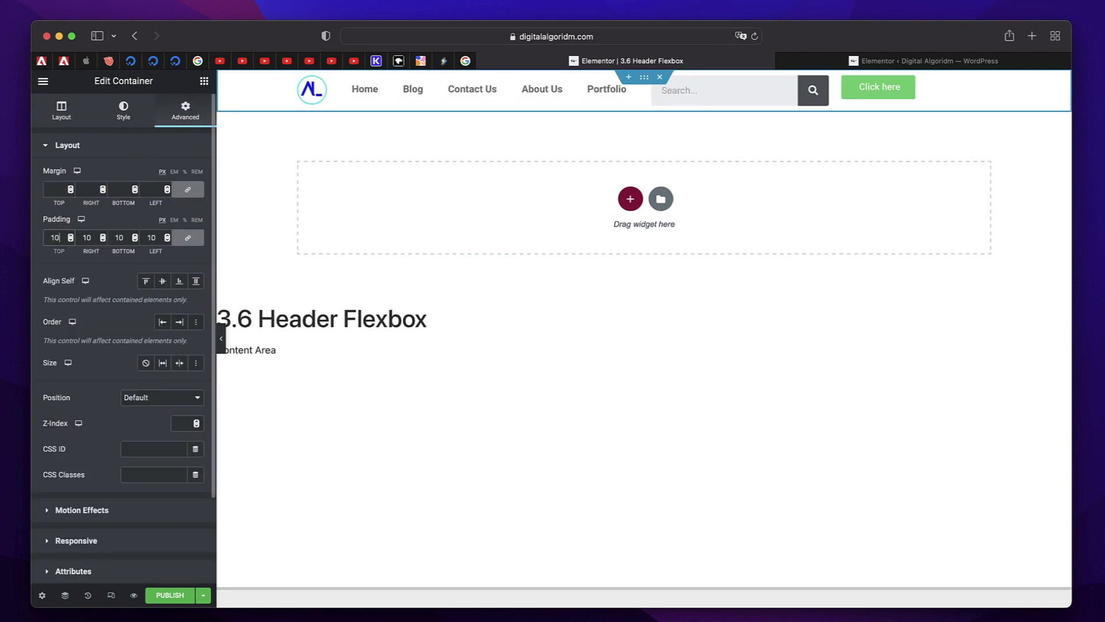
key(BackSpace)
key(BackSpace)
text(5)
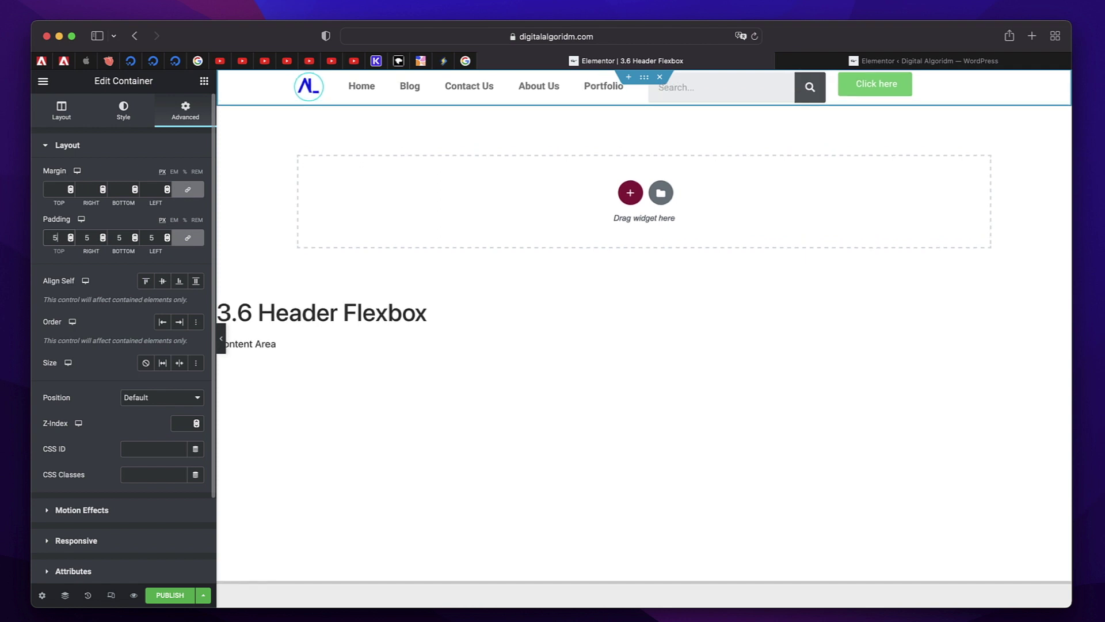
key(BackSpace)
text(10)
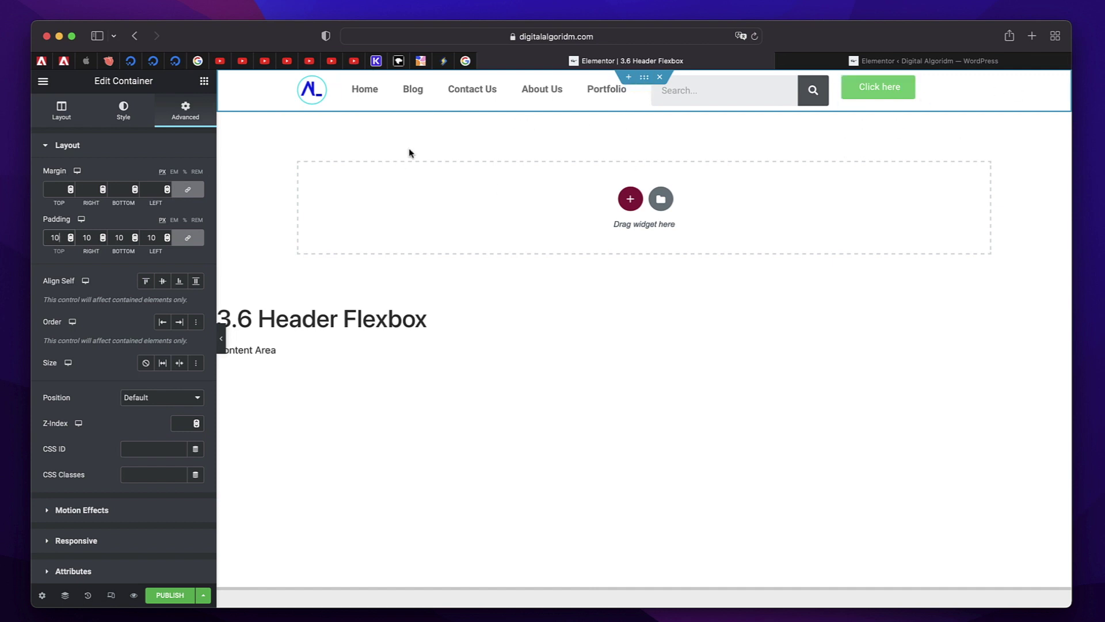
- Set Align Items to Center after briefly trying top alignment
click(63, 108)
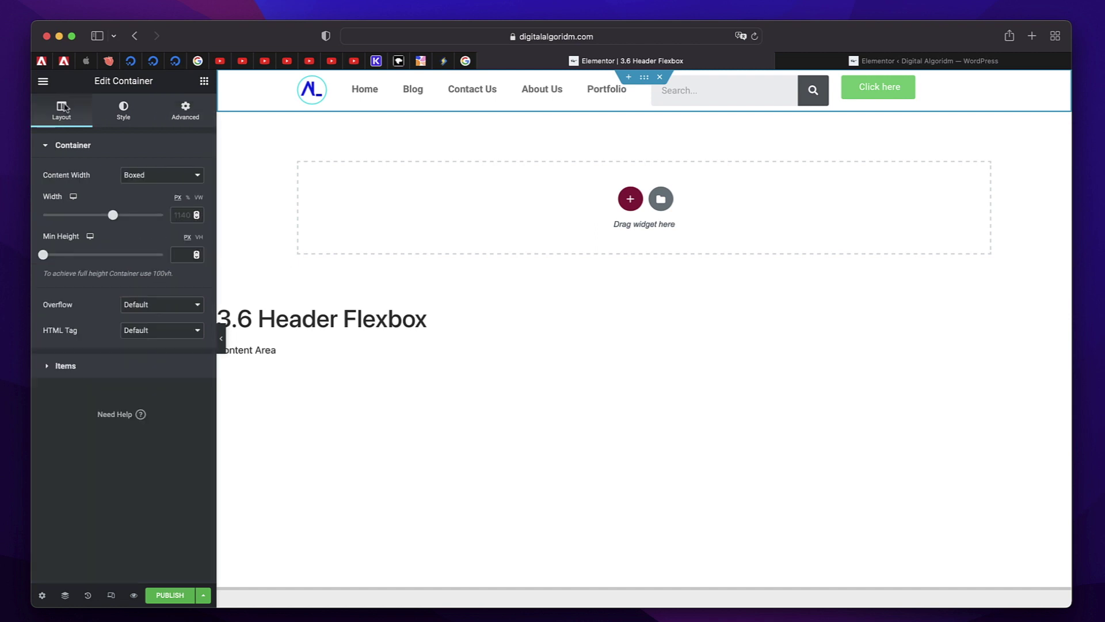
click(65, 366)
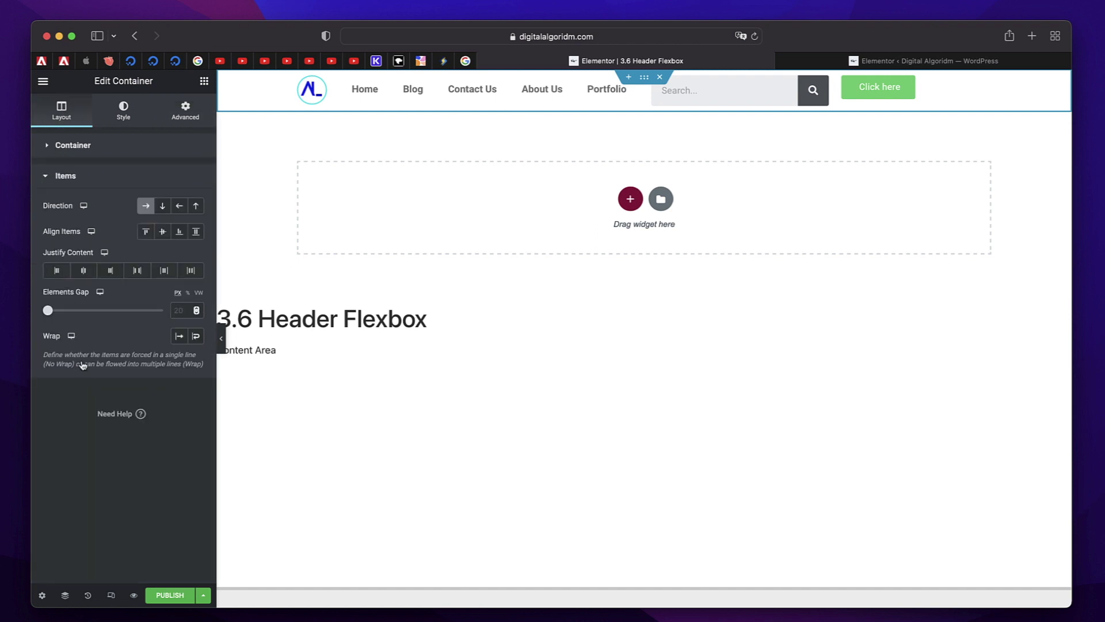
click(164, 233)
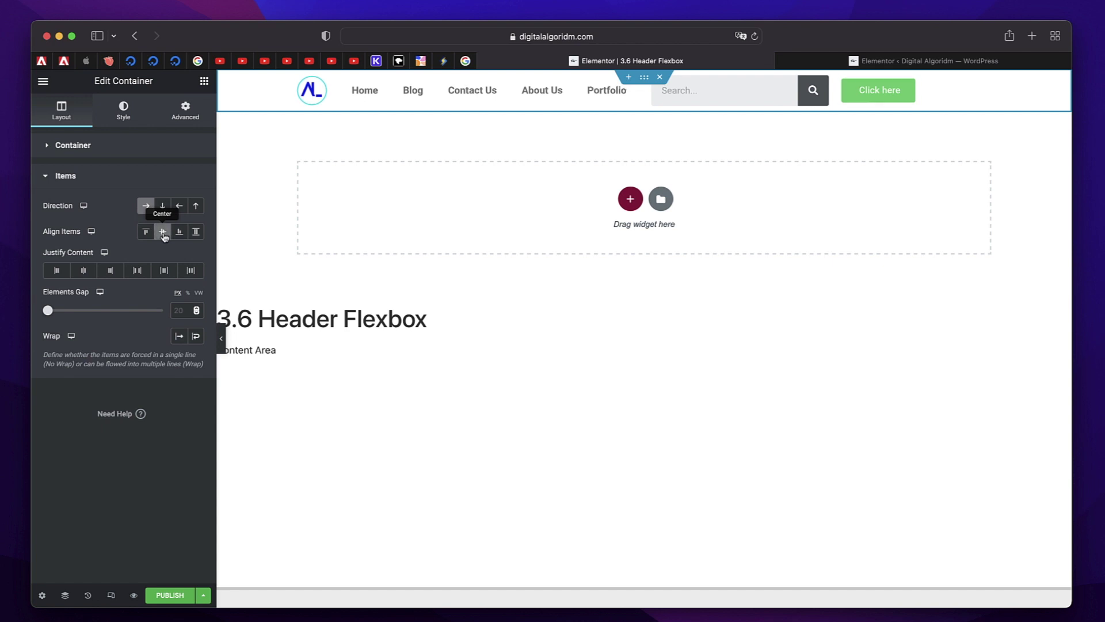
click(146, 231)
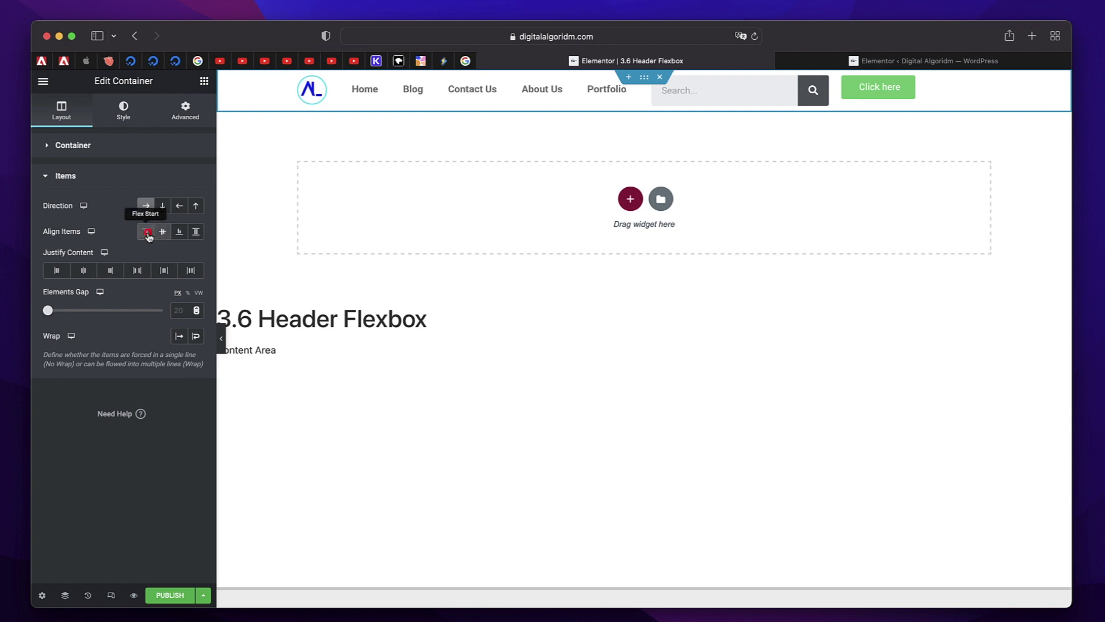
click(164, 232)
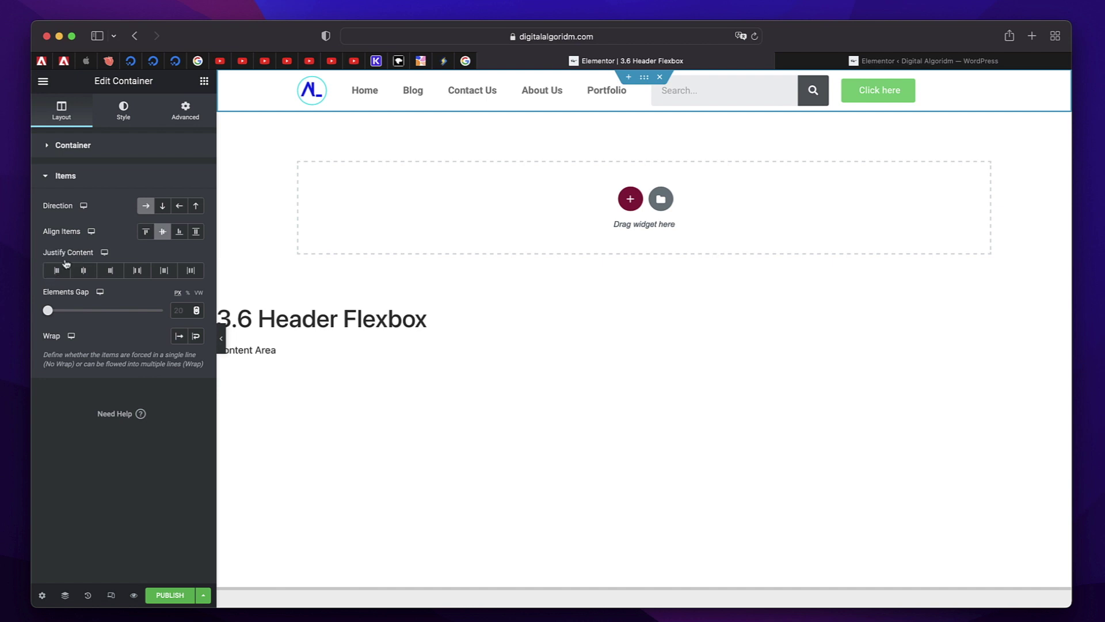
- Try the Justify Content options and settle on Space Between
click(56, 277)
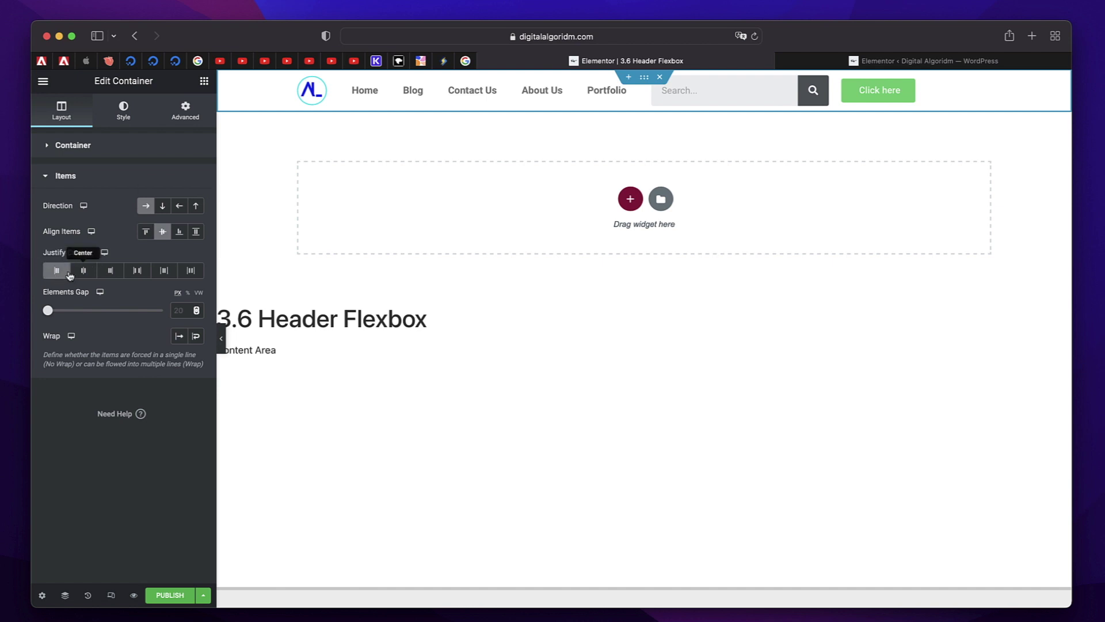
click(84, 274)
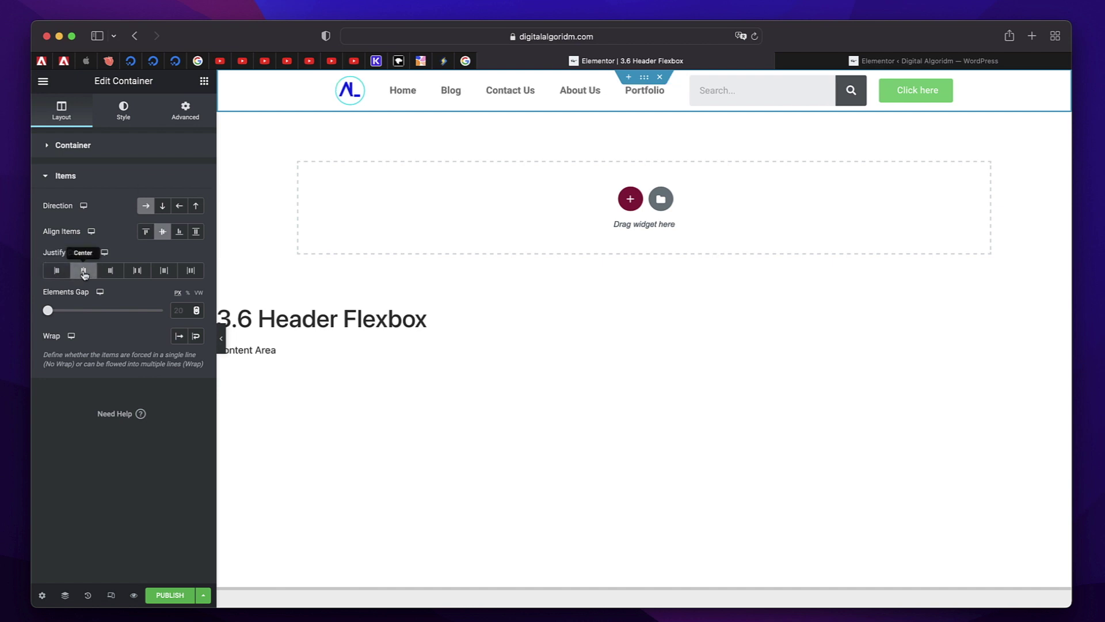
click(111, 272)
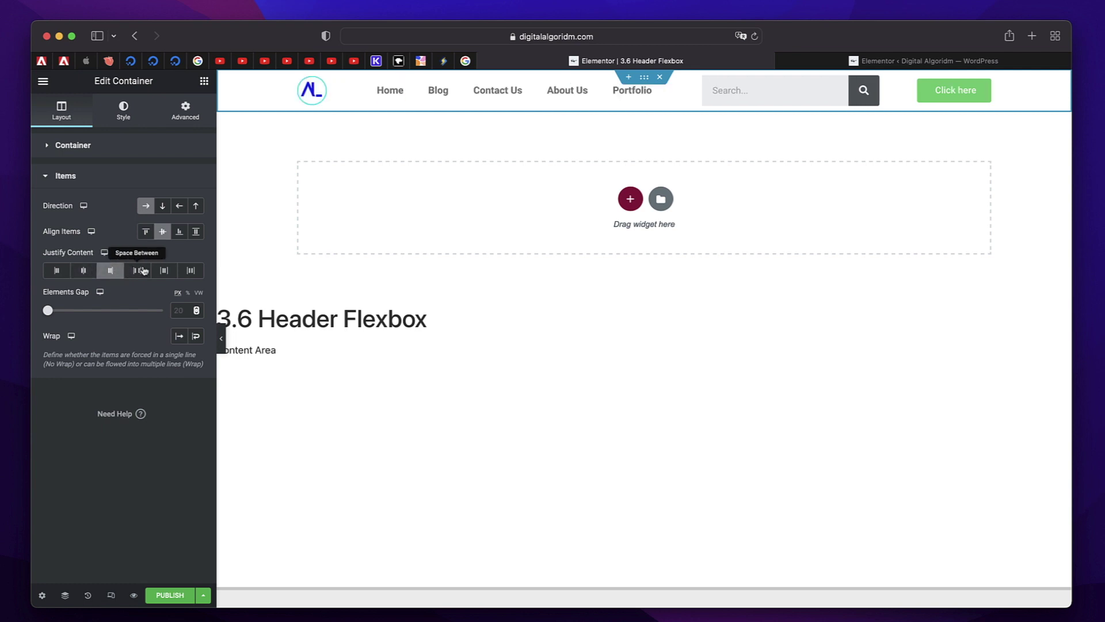
click(144, 270)
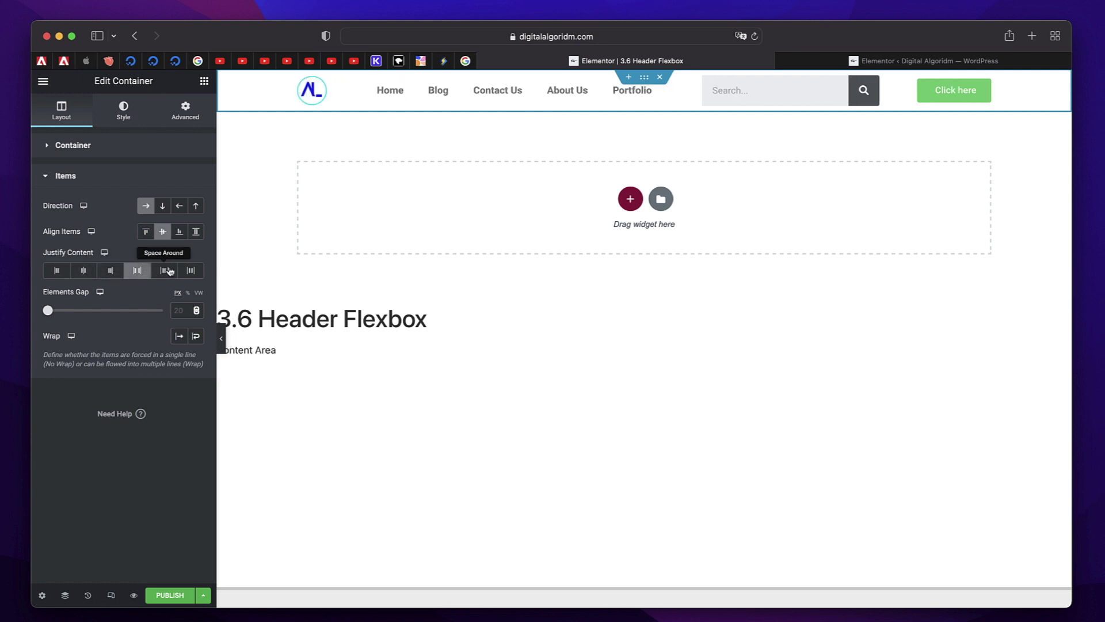
click(164, 270)
click(137, 271)
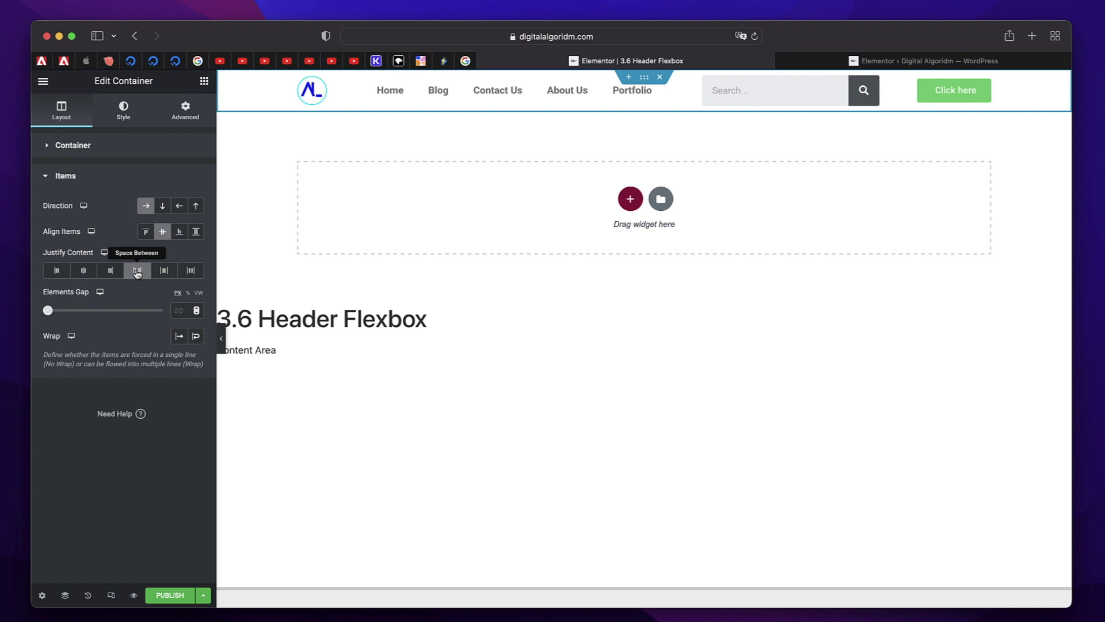
click(164, 273)
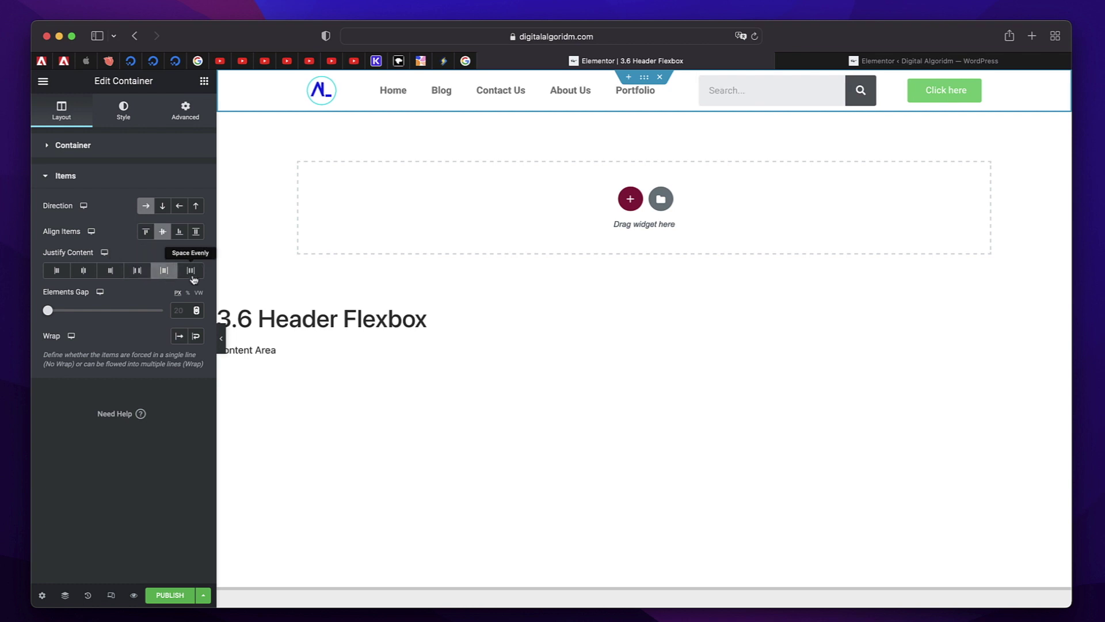
click(192, 275)
click(145, 275)
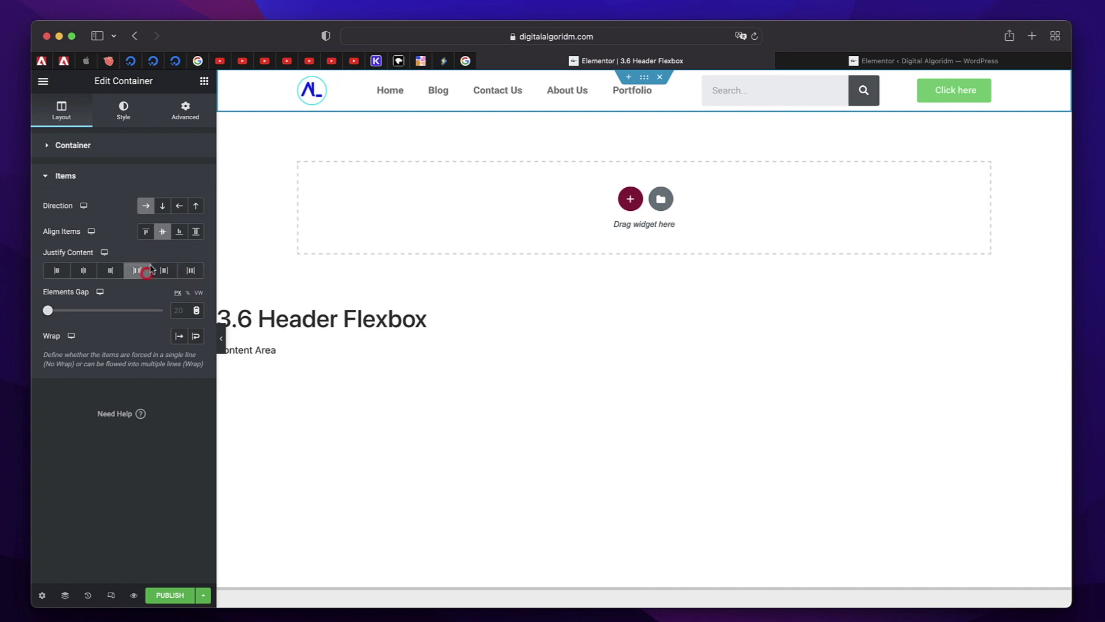
- Publish the header with an Include Entire Site display condition
click(171, 595)
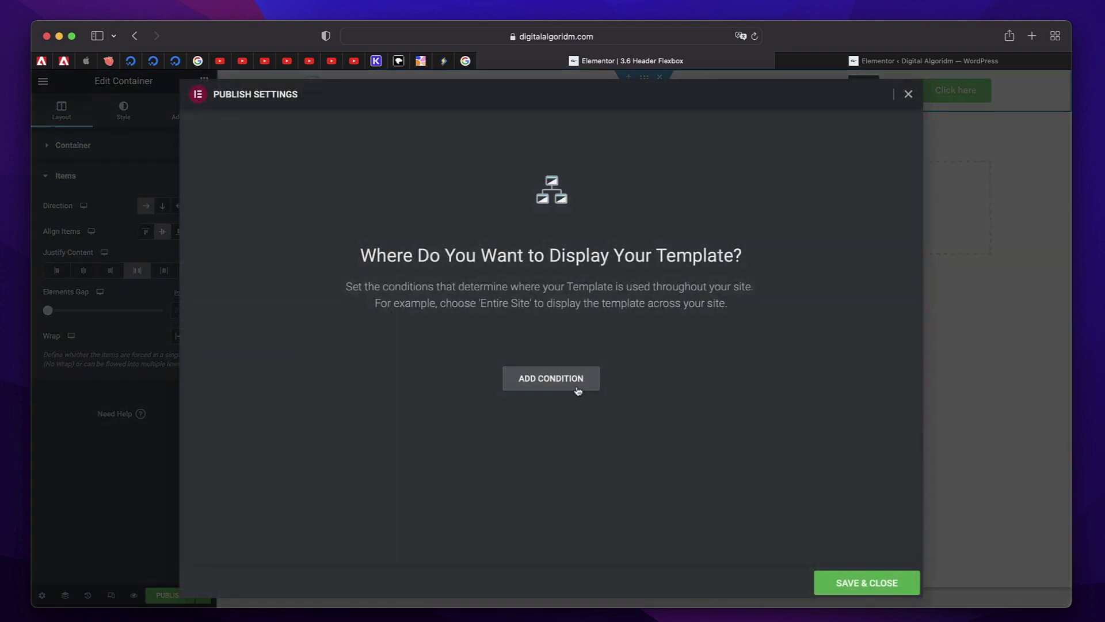
click(579, 384)
click(856, 582)
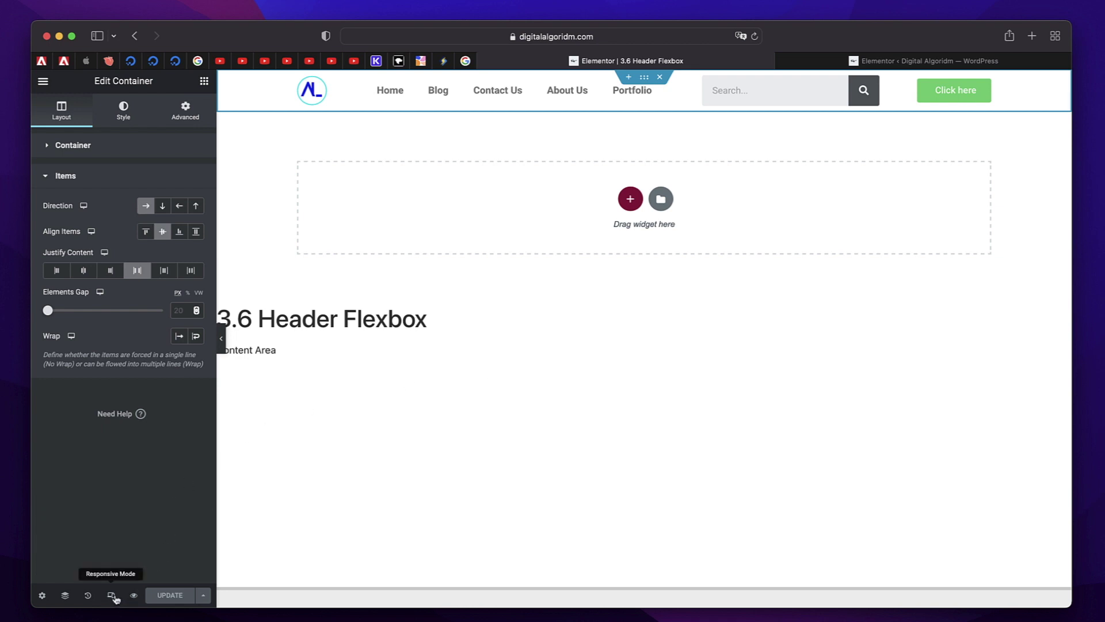
- Enter responsive mode and preview the header at tablet width (768 px)
click(112, 596)
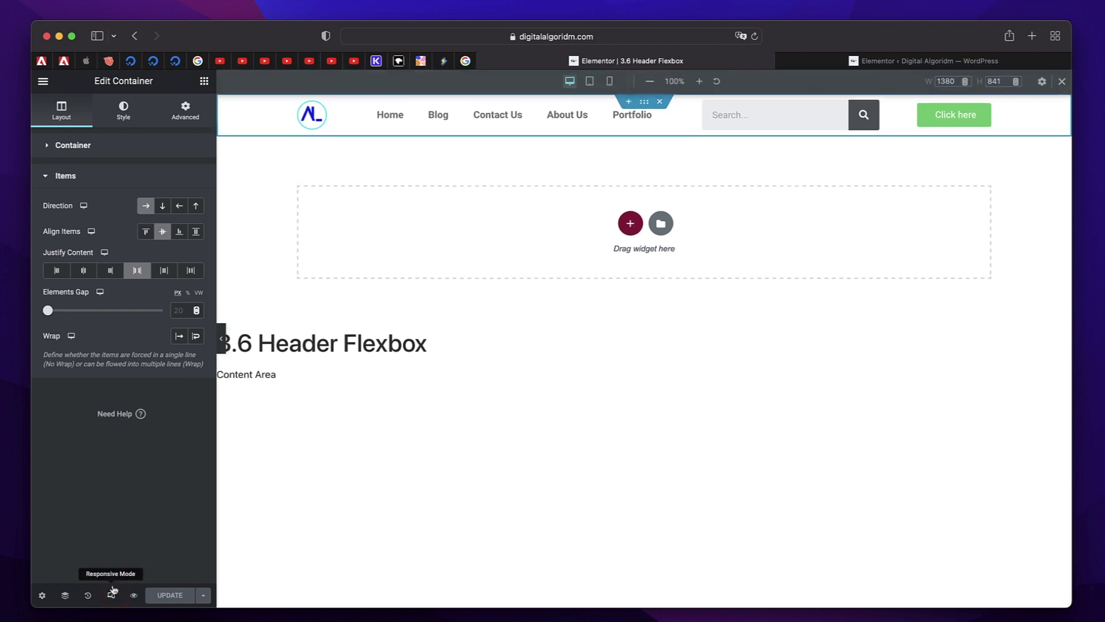
click(954, 114)
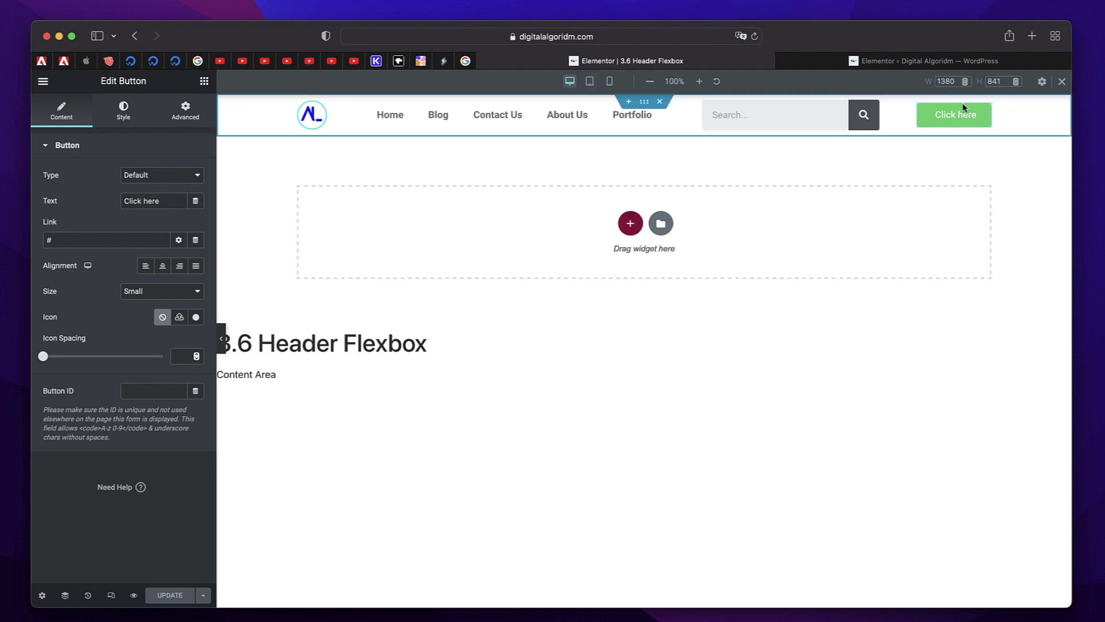
click(1061, 83)
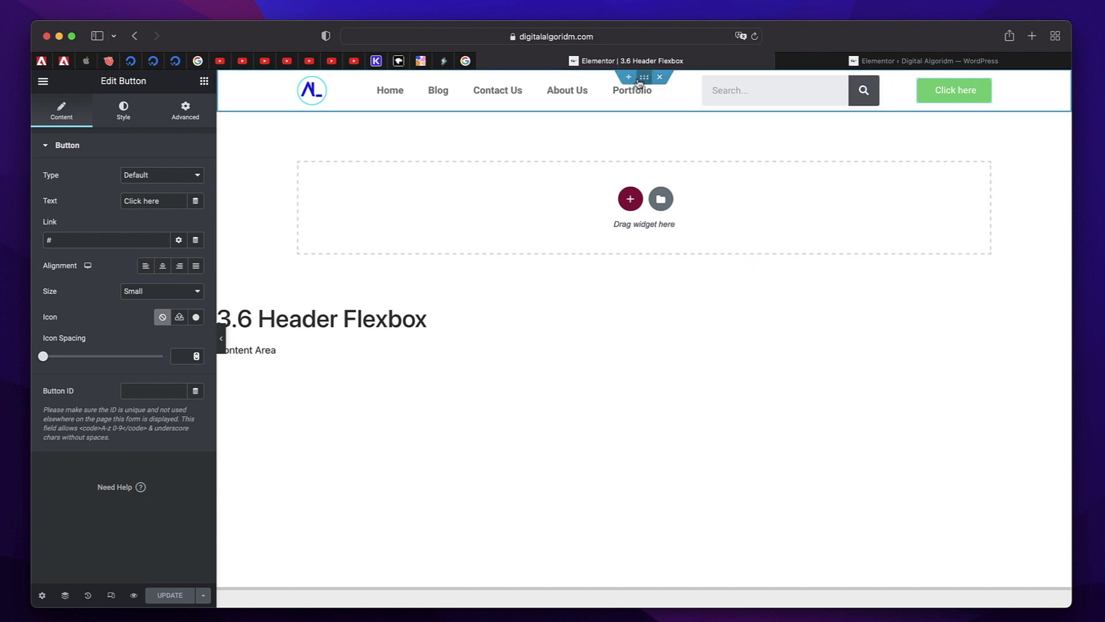
click(110, 596)
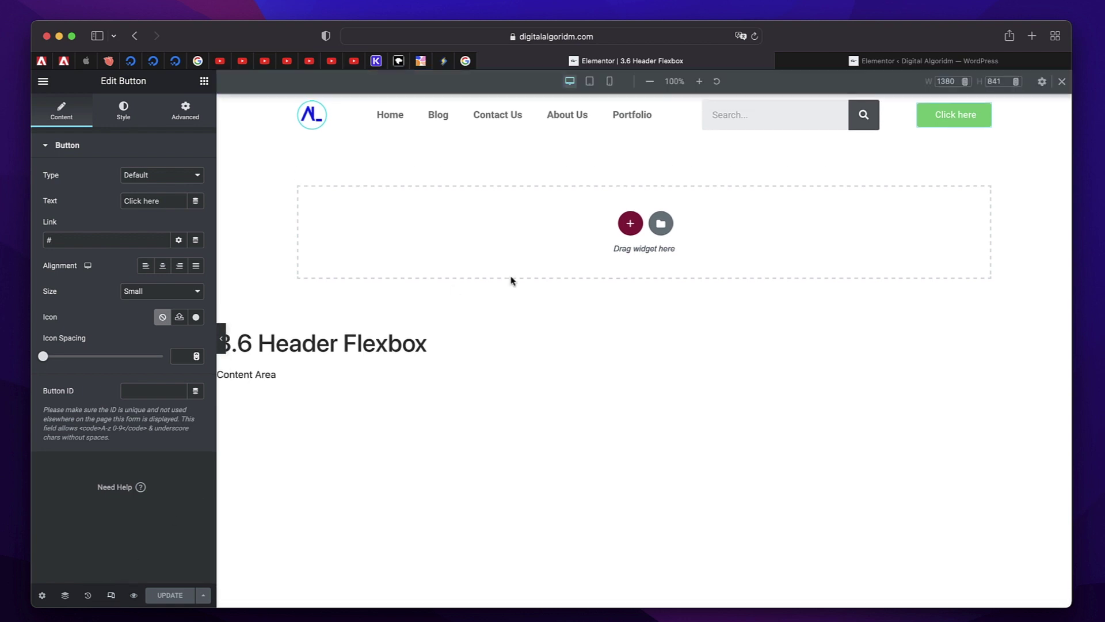
click(591, 87)
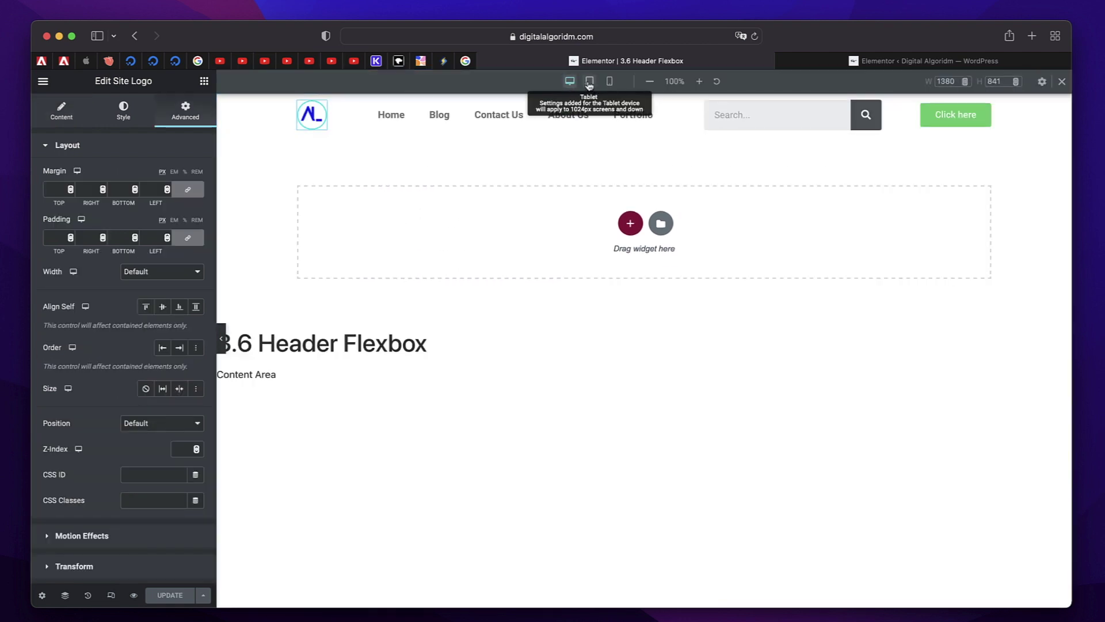
- At tablet width, set the Nav Menu's Advanced > Order to End
click(590, 84)
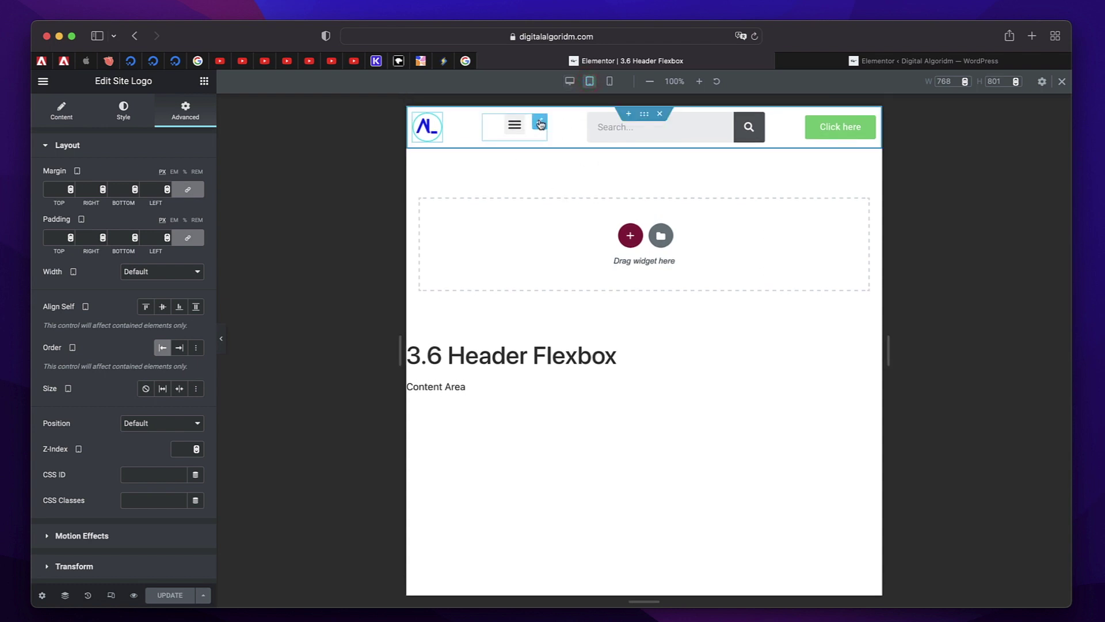
click(540, 124)
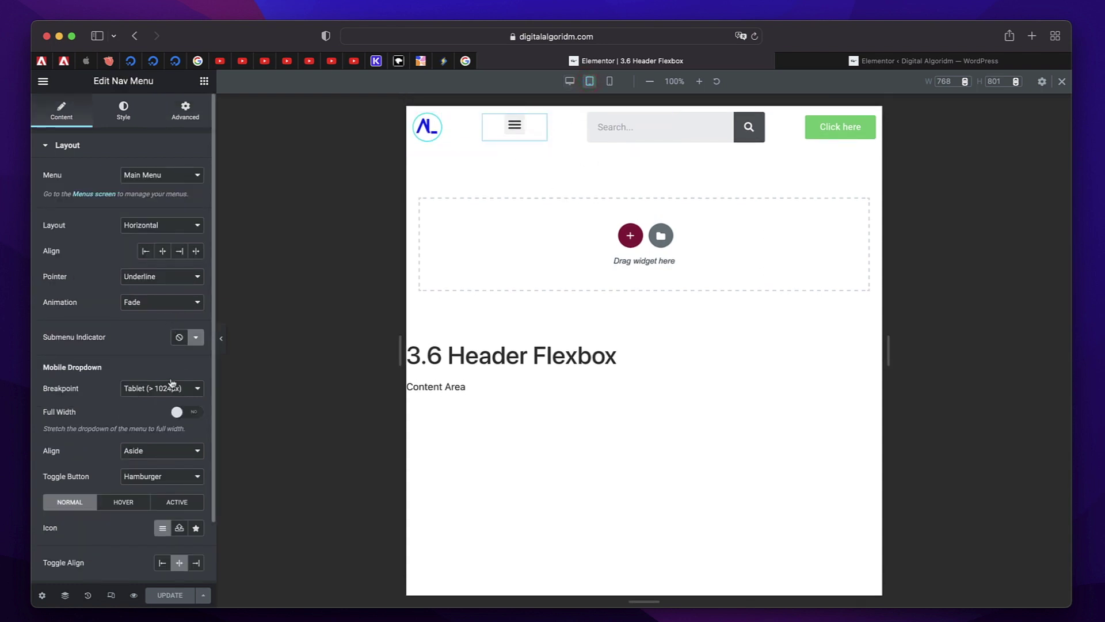
click(184, 110)
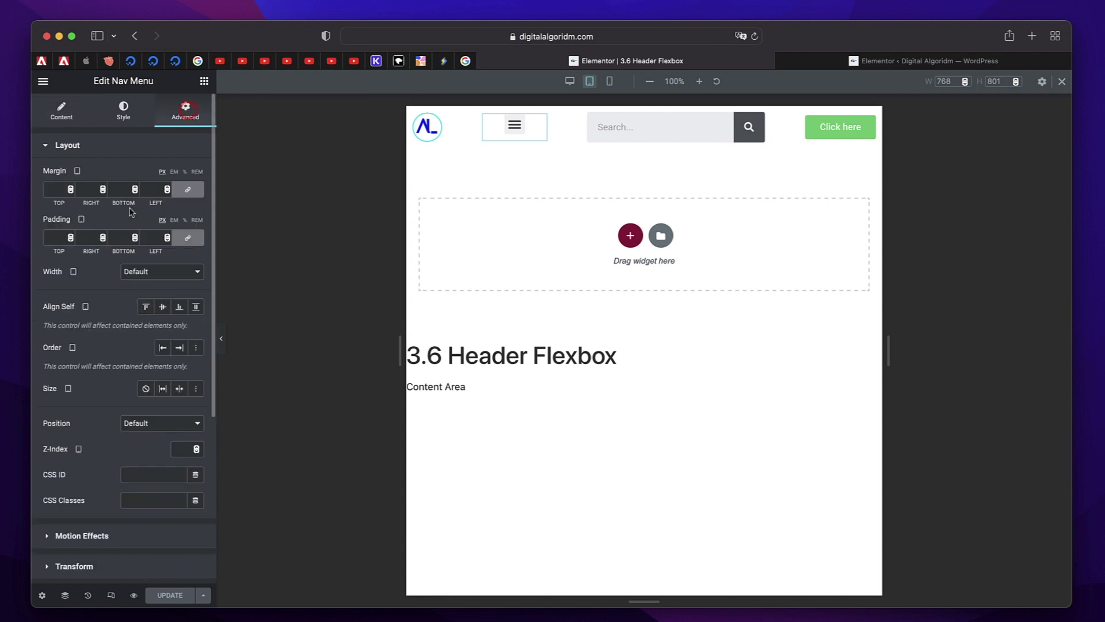
click(180, 348)
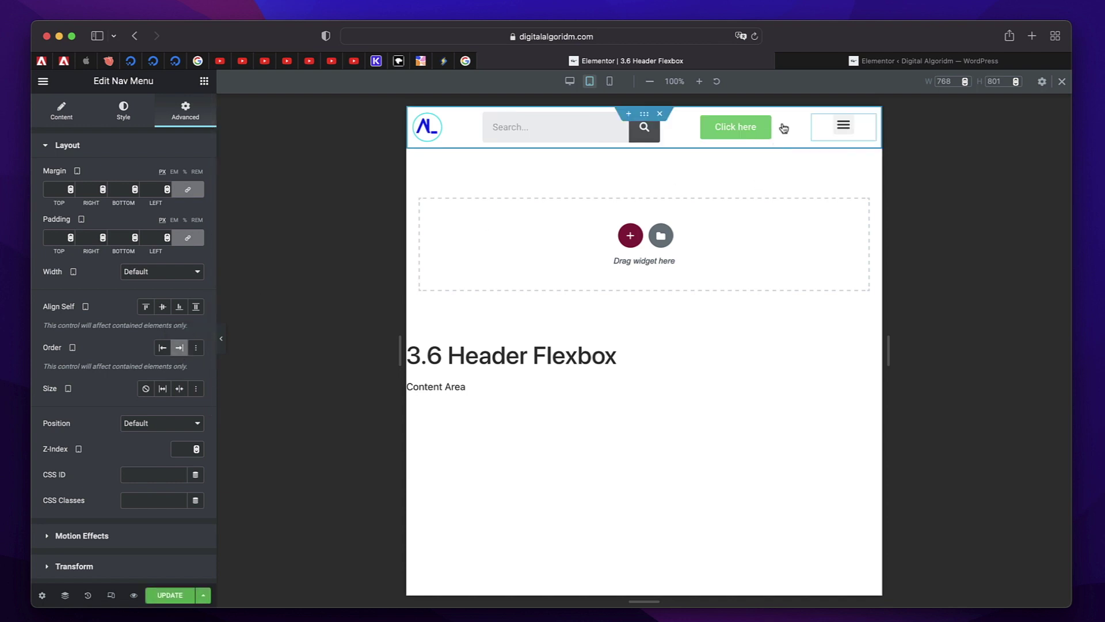
- Set the Click here button's Order to End as well, then recheck the nav menu
click(765, 131)
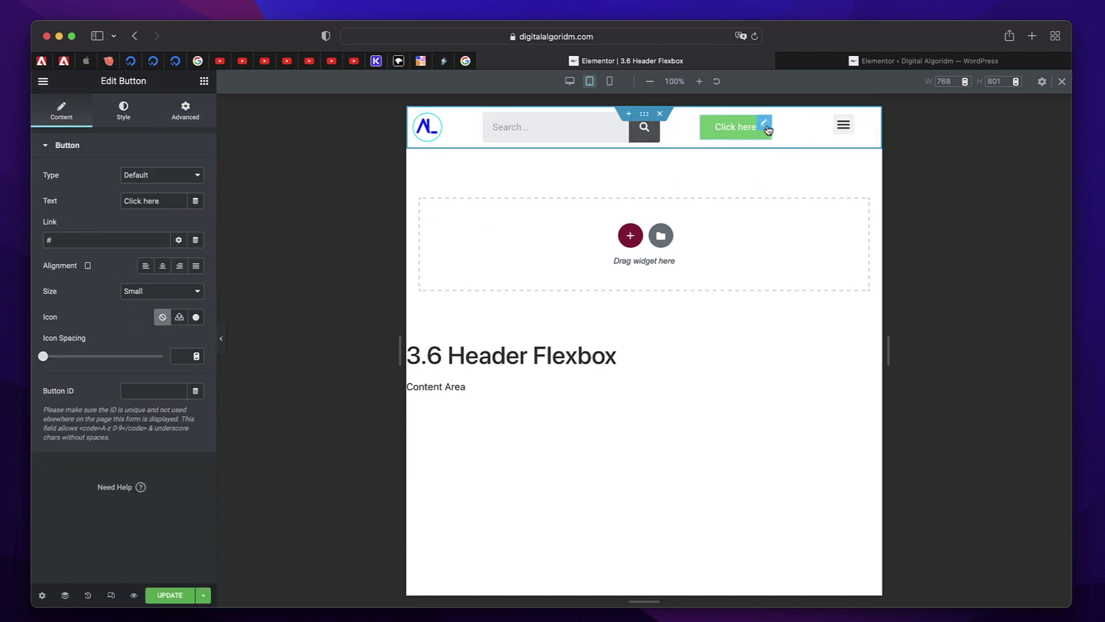
click(194, 118)
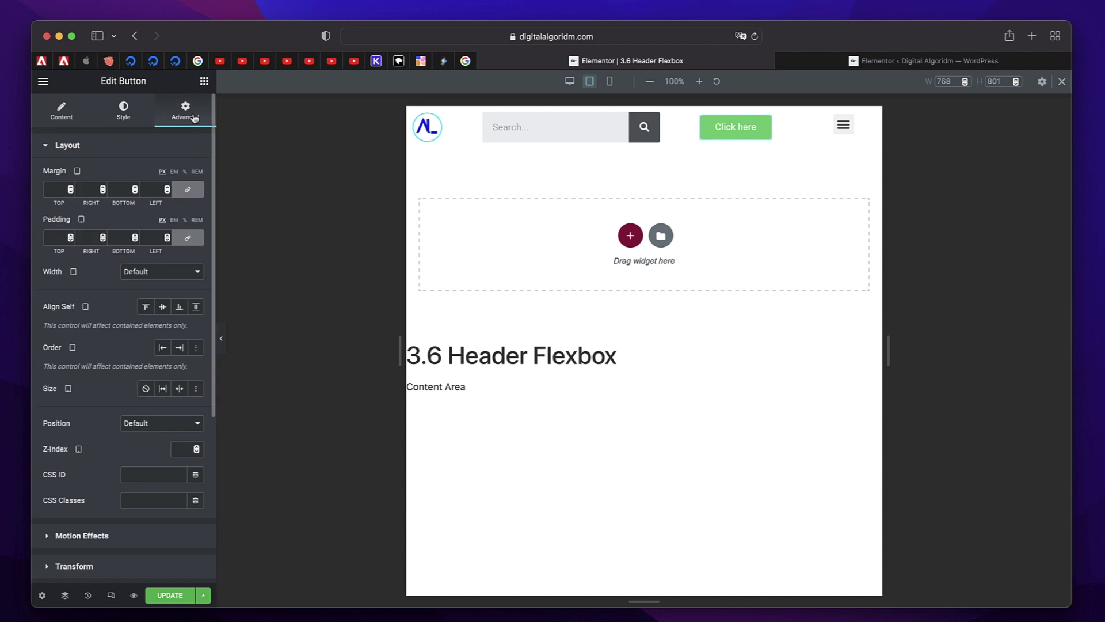
click(180, 347)
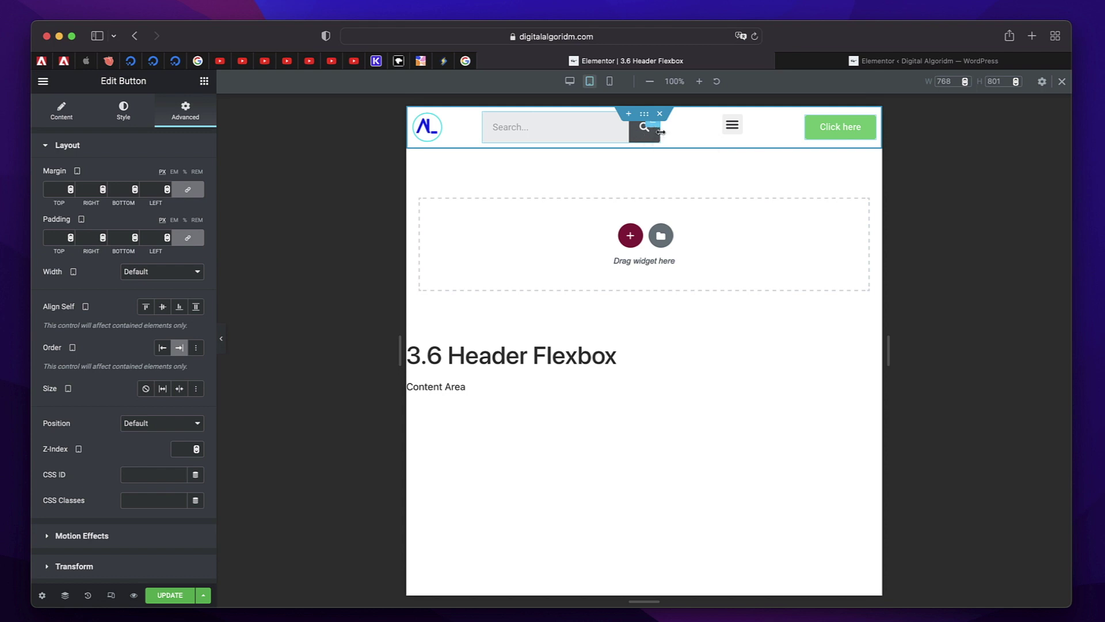
click(733, 126)
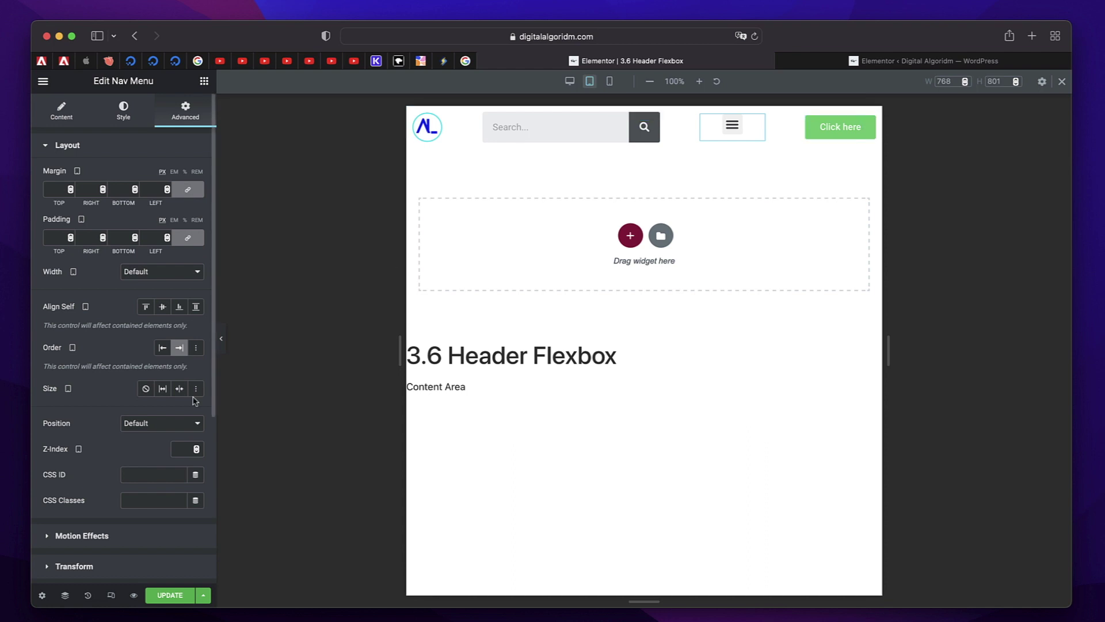
- At mobile width, set the header container's Items Wrap to No Wrap and save
click(609, 81)
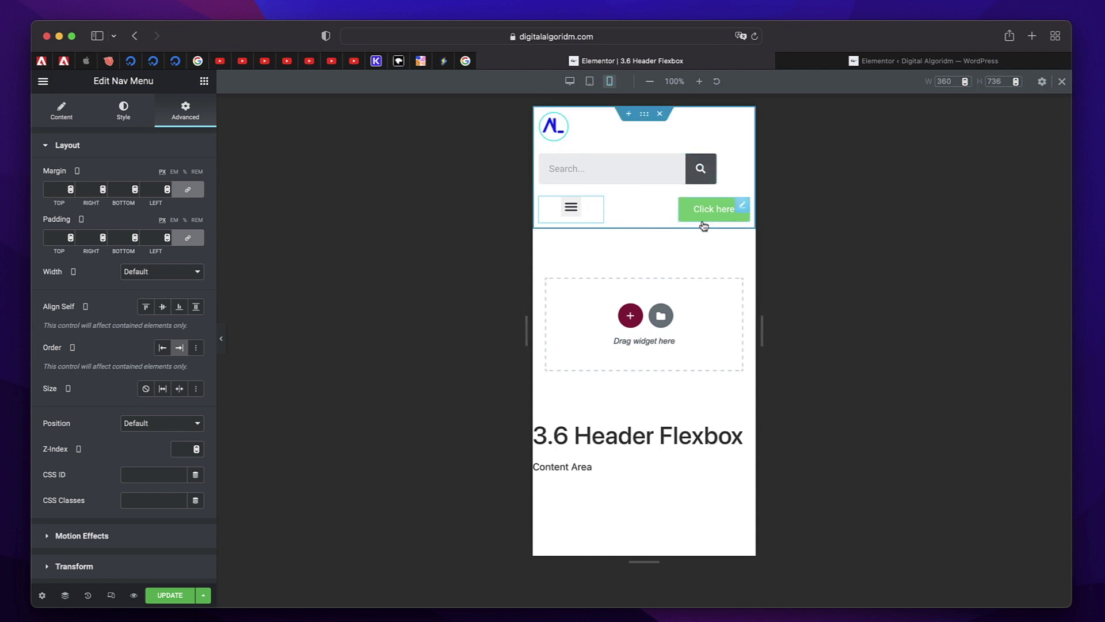
click(62, 111)
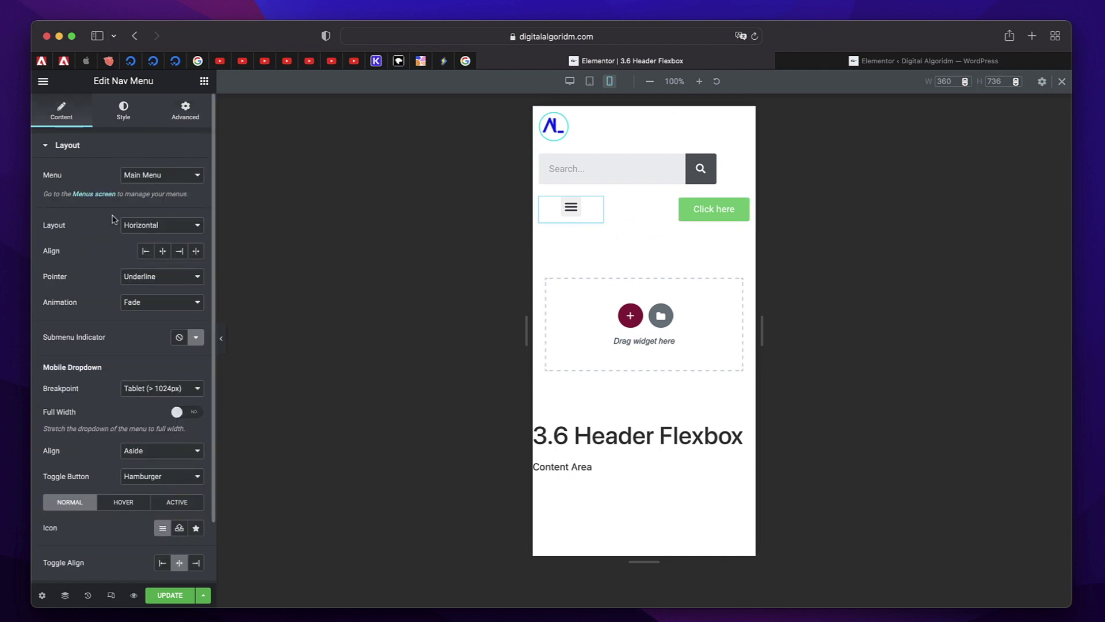
click(97, 140)
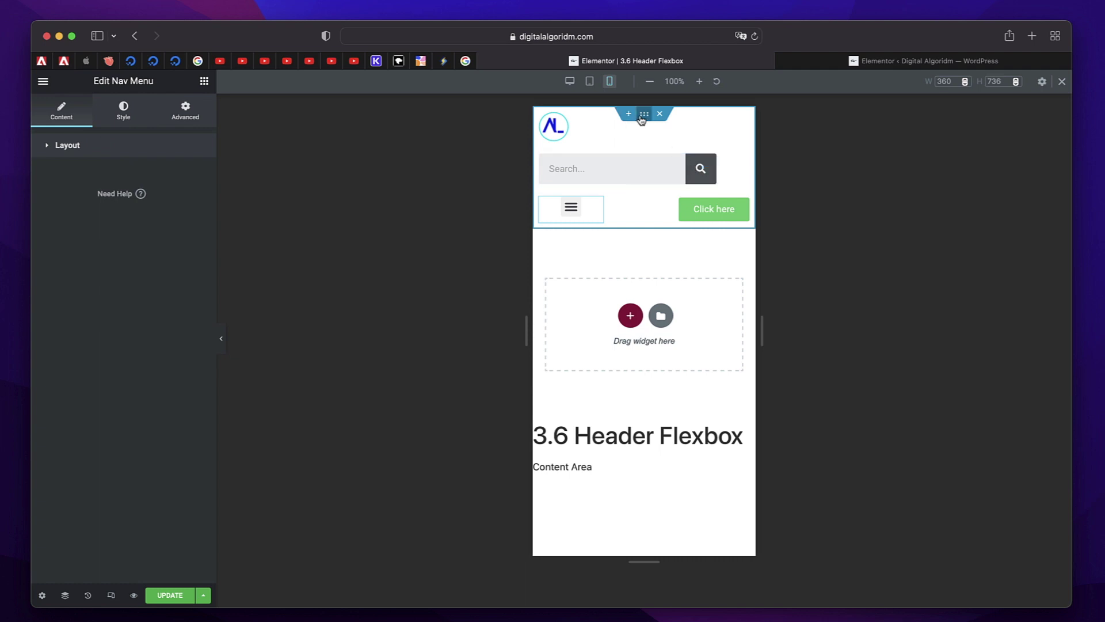
click(645, 118)
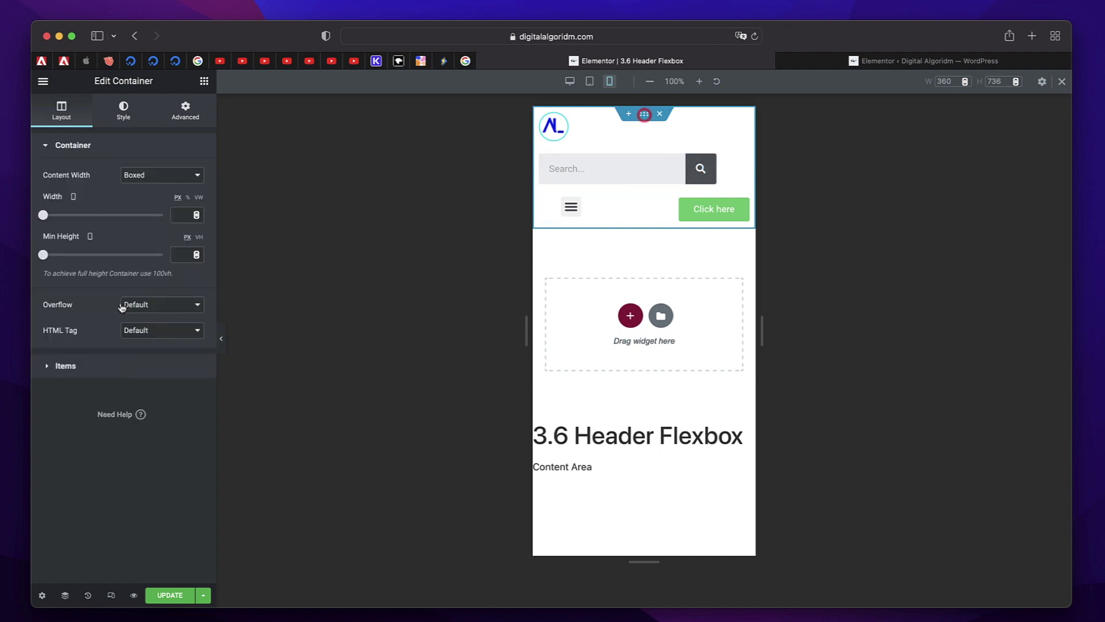
click(114, 372)
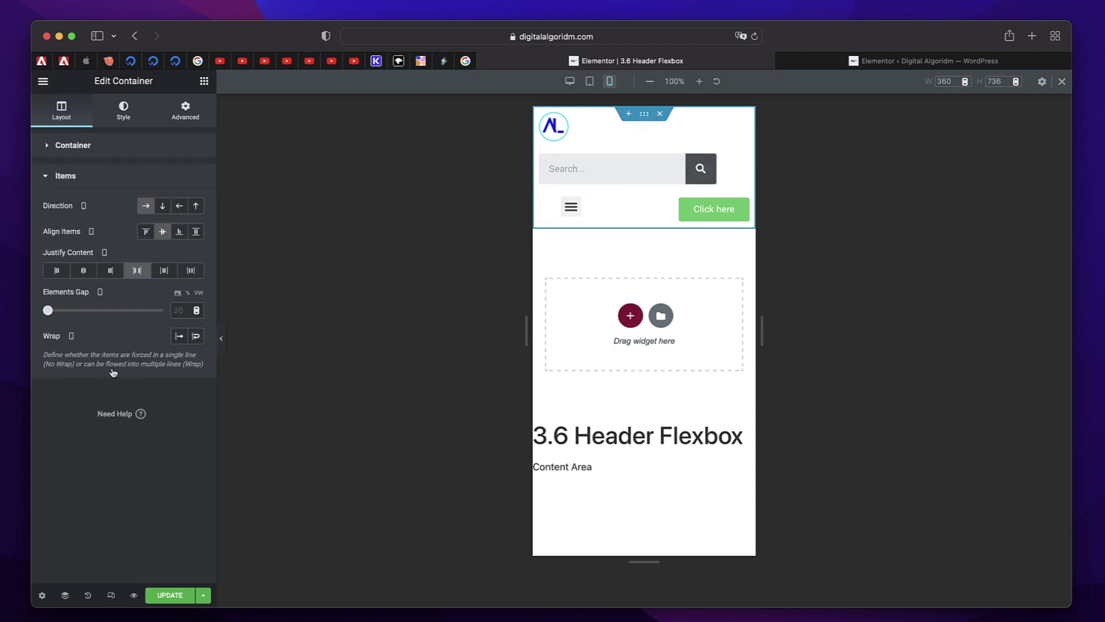
click(179, 336)
key(super+s)
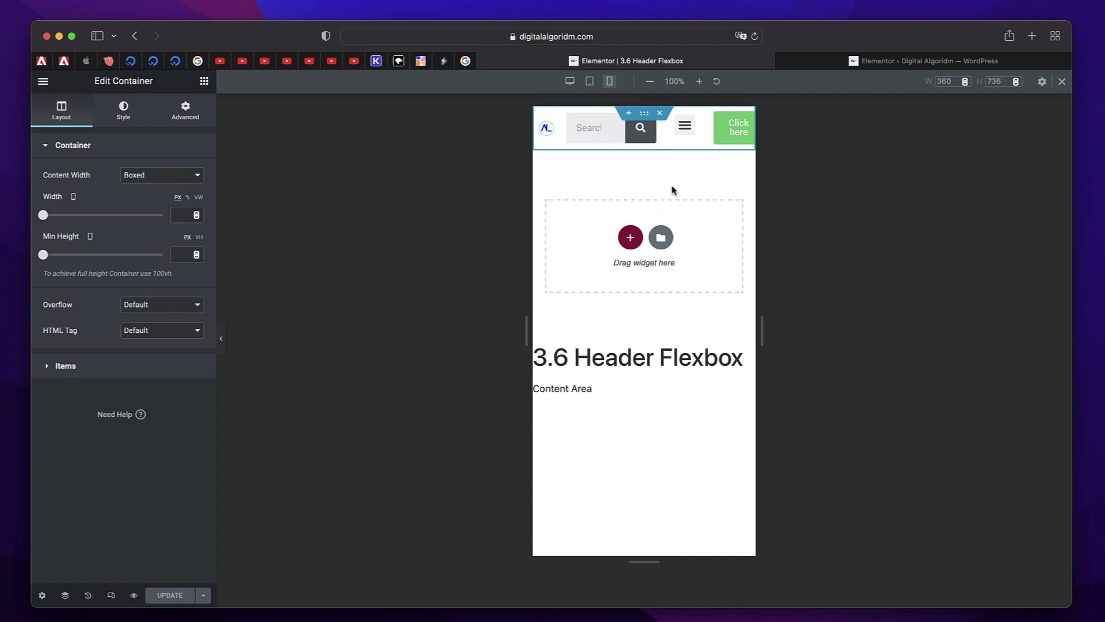
- Set the header container's Overflow to Hidden
scroll(671, 190, right, 2)
scroll(672, 190, left, 2)
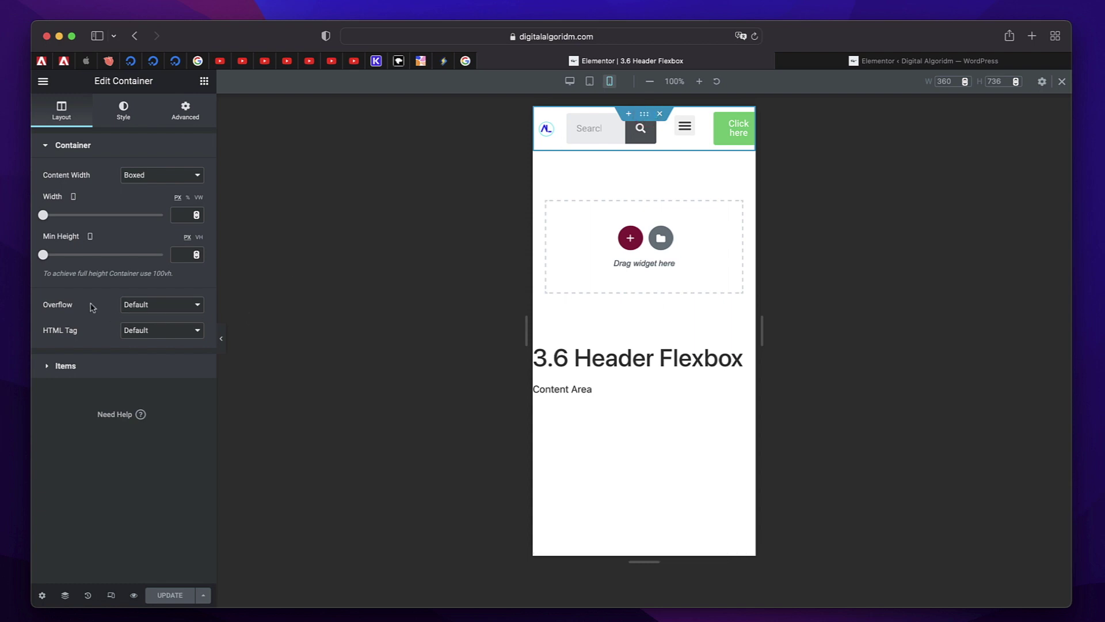
click(183, 315)
click(173, 314)
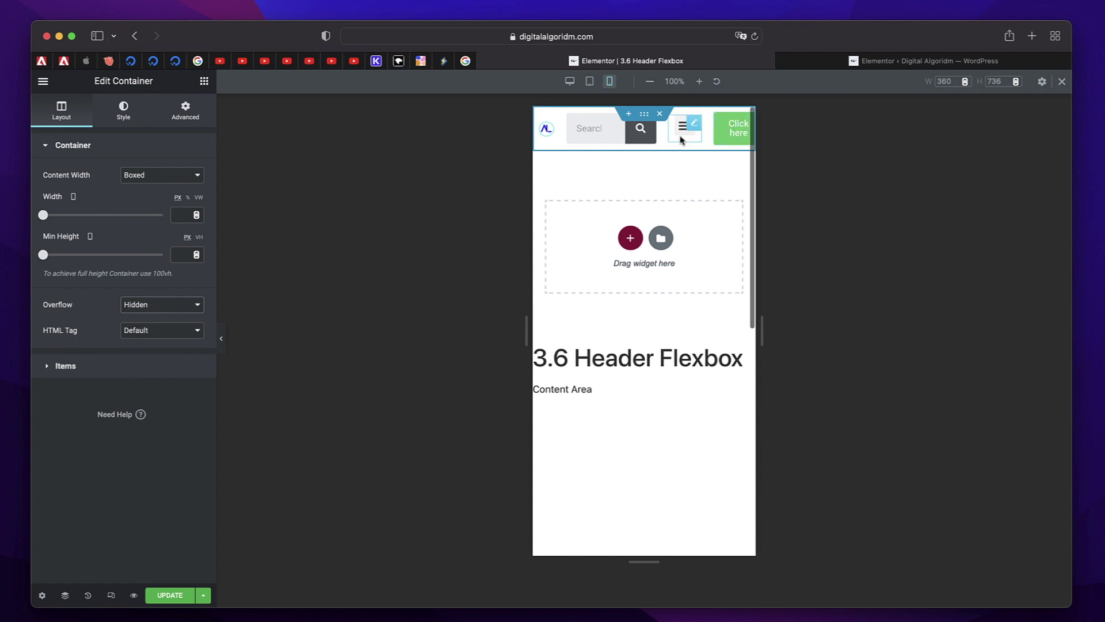
- Enable Hide On Mobile for the Click here button under Advanced > Responsive
click(744, 122)
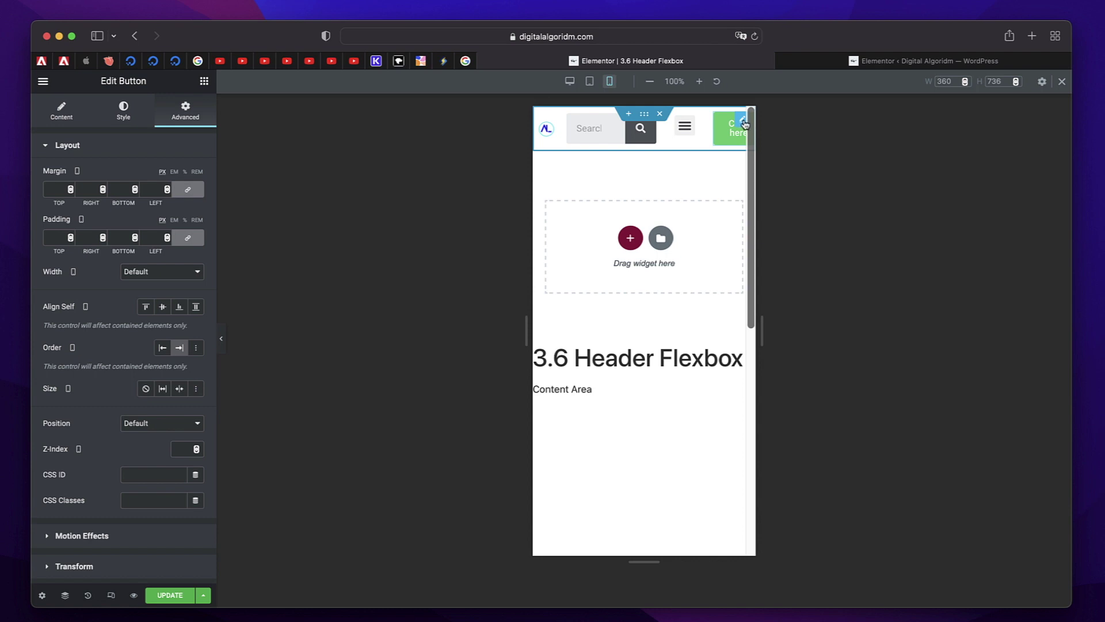
scroll(125, 413, down, 5)
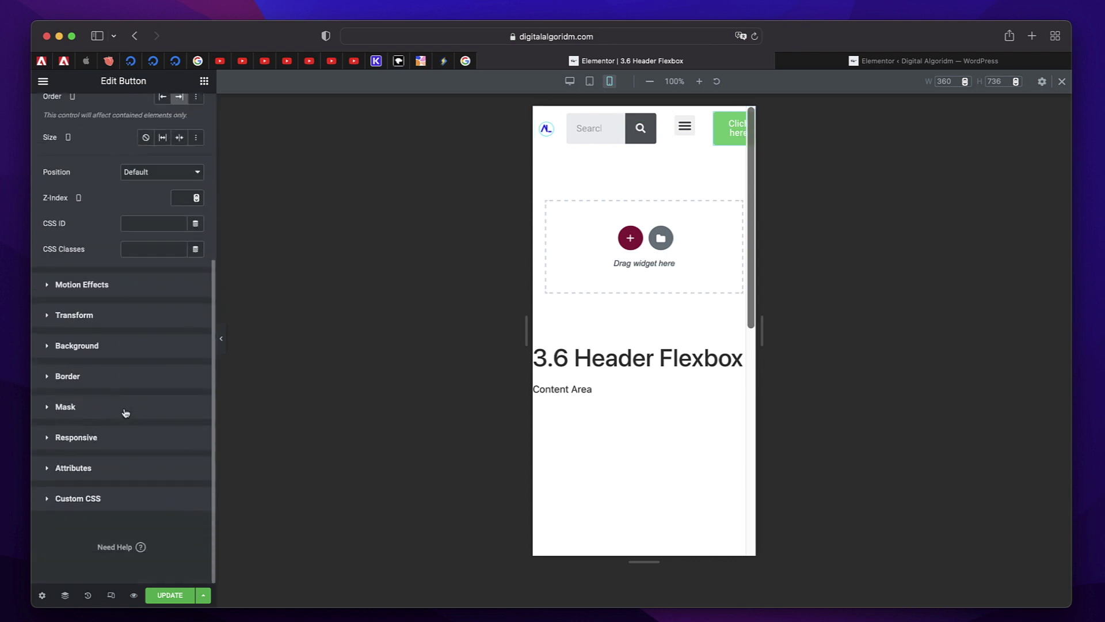
click(96, 433)
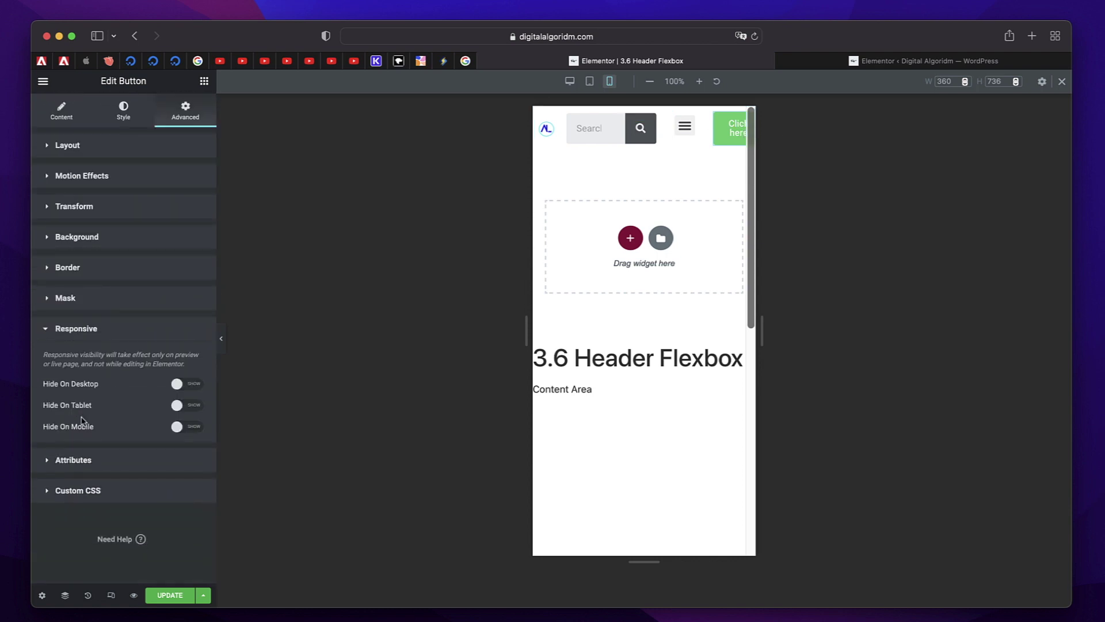
click(193, 433)
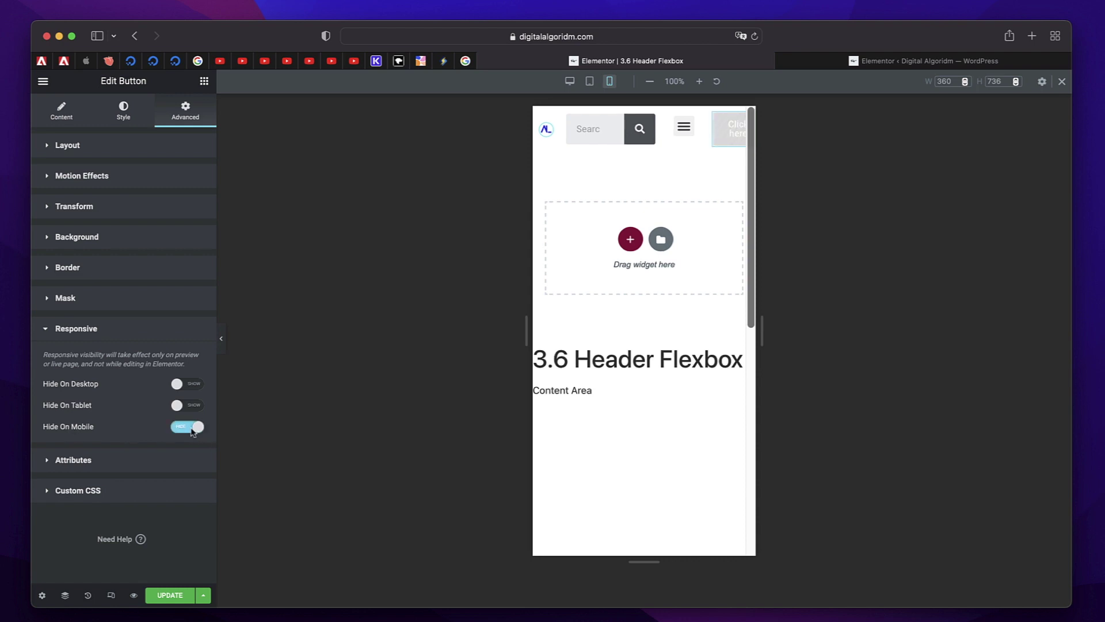
click(161, 328)
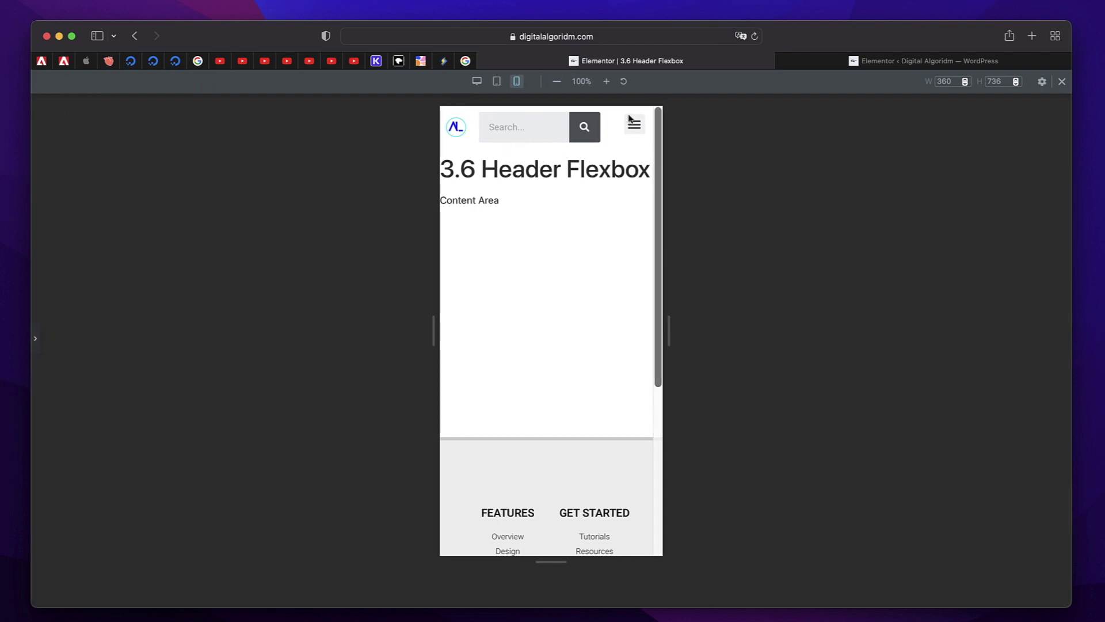
- Test the hamburger dropdown opening and closing in the mobile and tablet previews
click(636, 120)
click(636, 124)
click(637, 124)
click(634, 125)
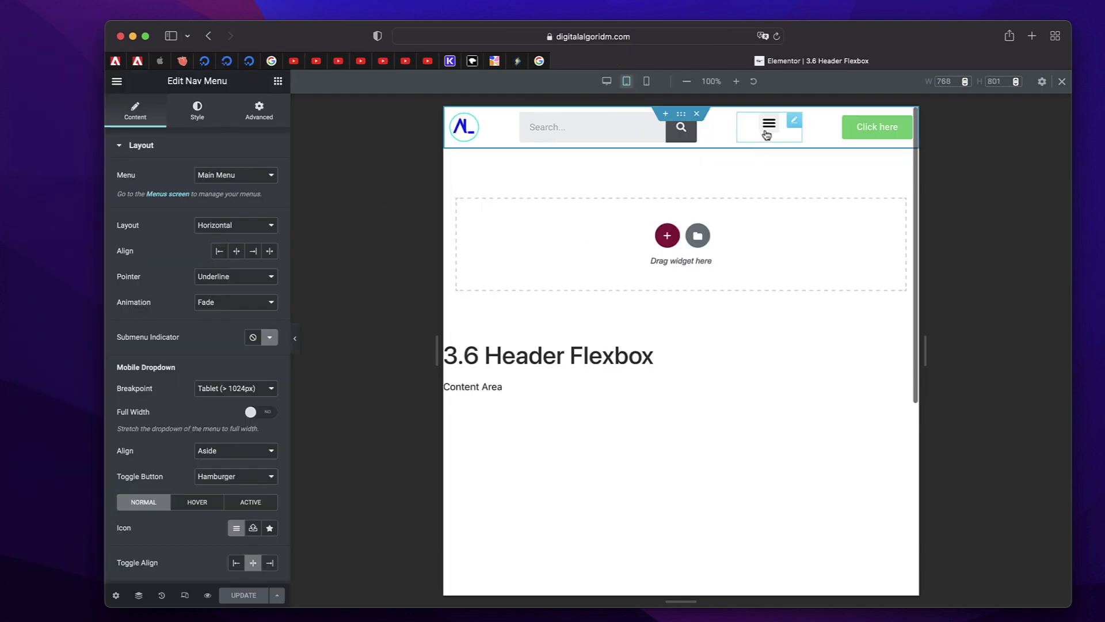
click(766, 131)
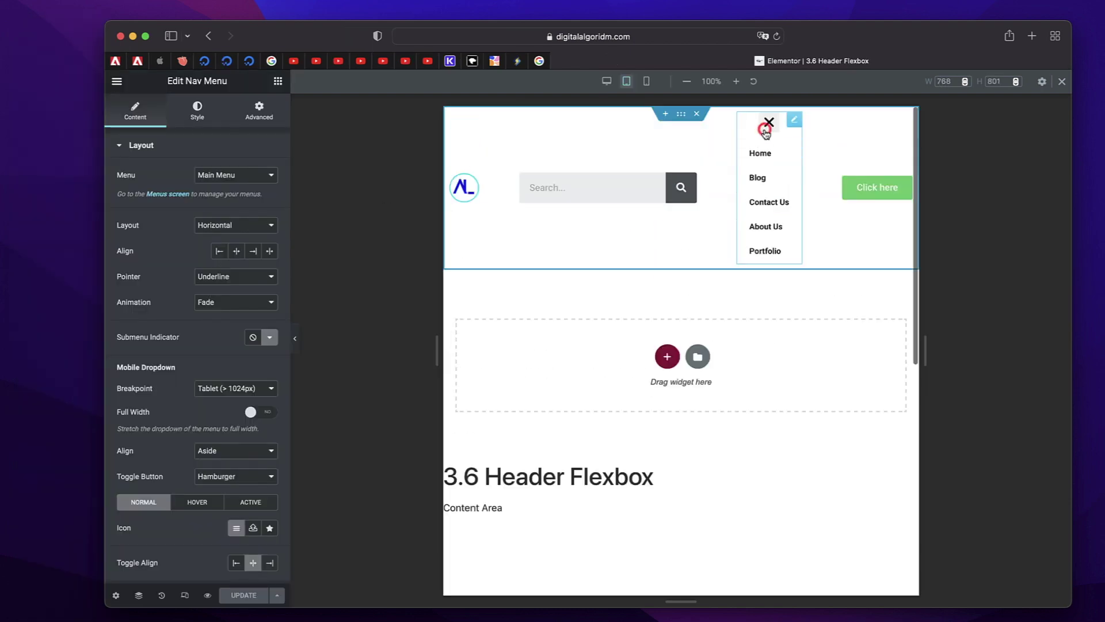
click(766, 132)
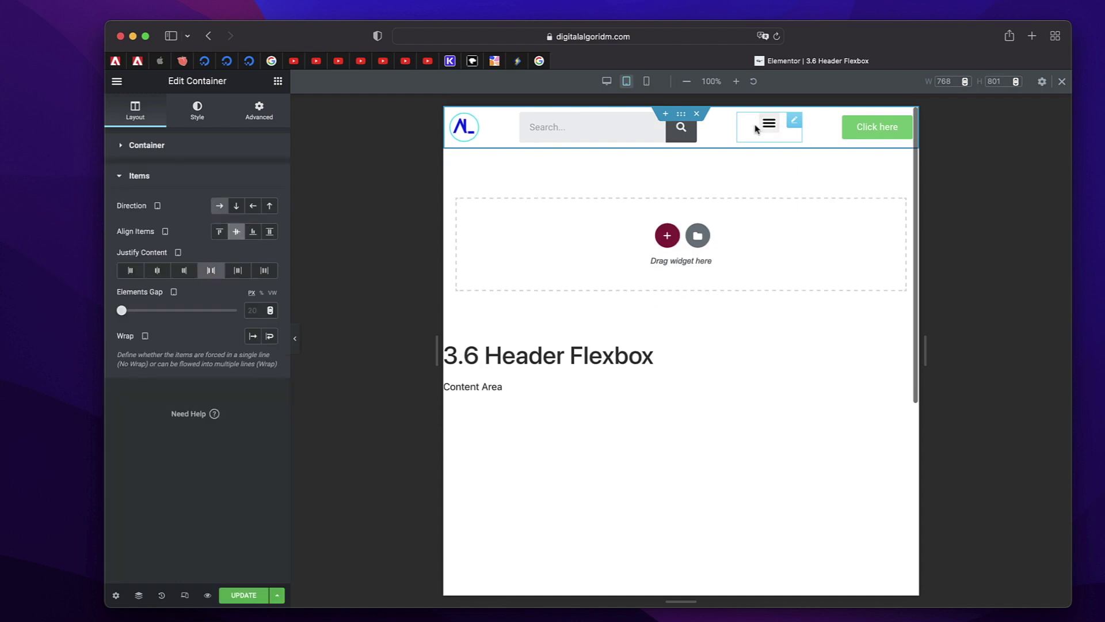
- Turn on Full Width for the Nav Menu's mobile dropdown and retest the toggle
scroll(142, 424, down, 1)
click(264, 386)
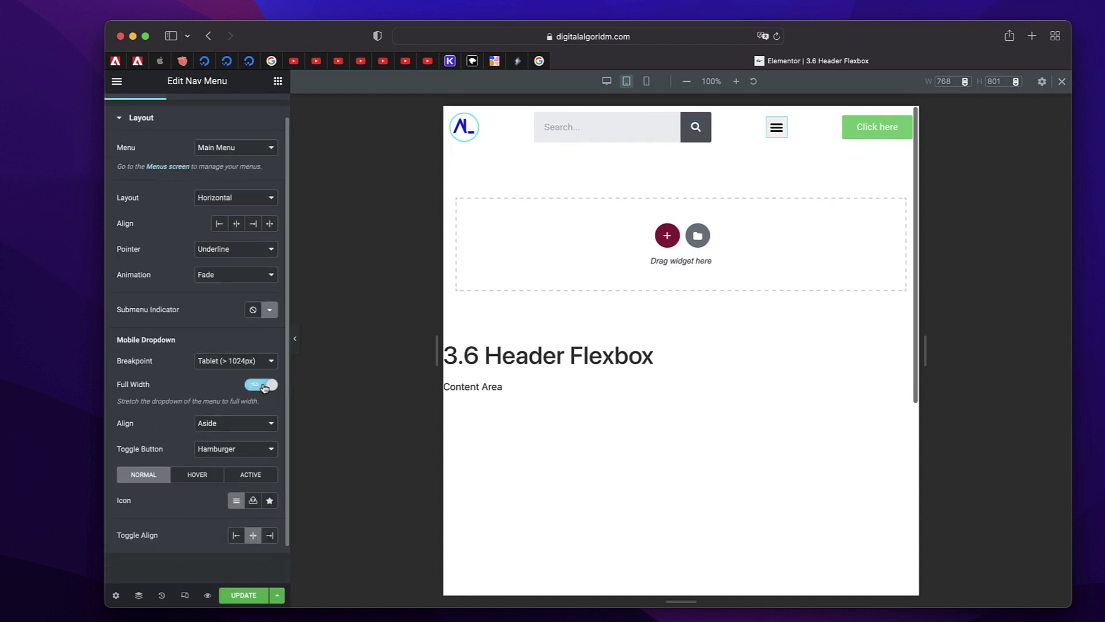
click(775, 139)
click(776, 138)
click(775, 138)
click(775, 138)
click(775, 138)
click(775, 138)
scroll(206, 279, up, 1)
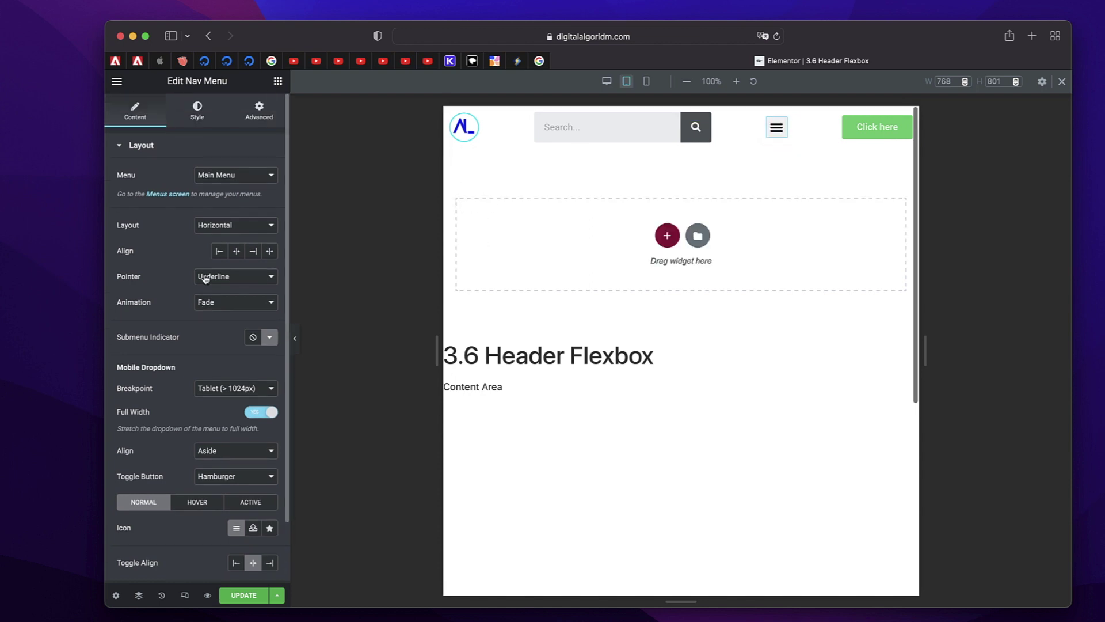
- Set the nav dropdown Distance to 15 on tablet and 25 on mobile, then click UPDATE
click(202, 108)
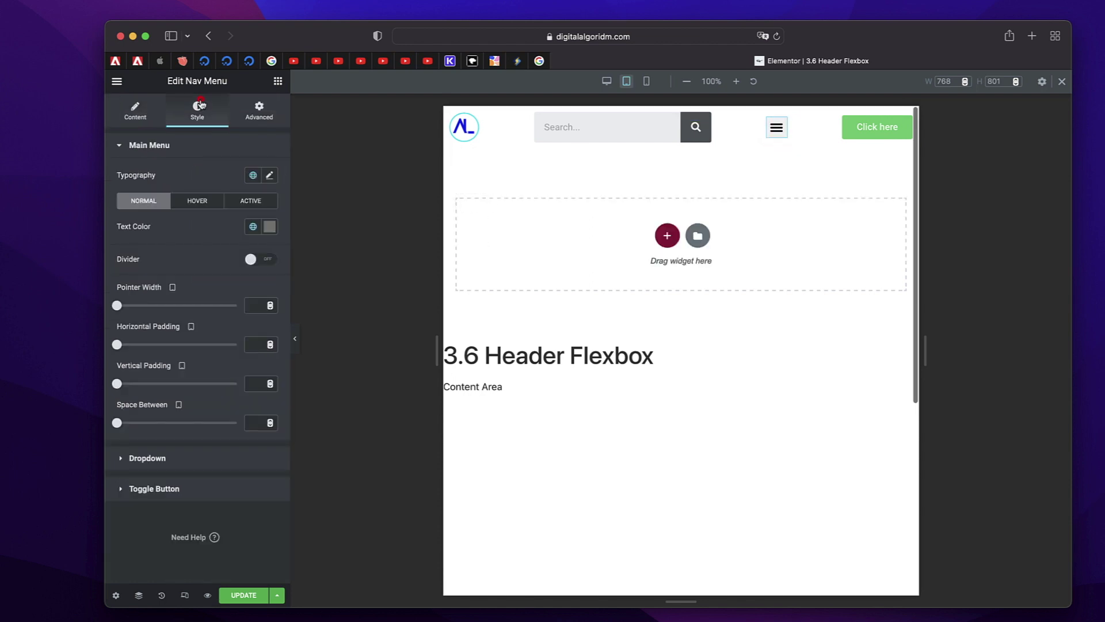
click(144, 457)
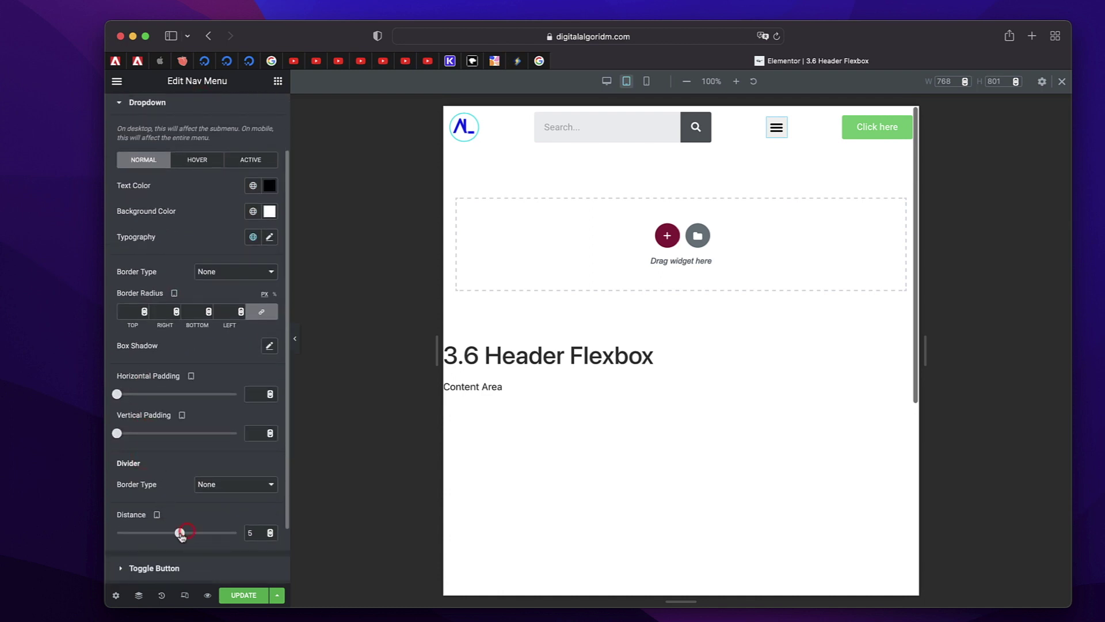
click(777, 130)
click(777, 131)
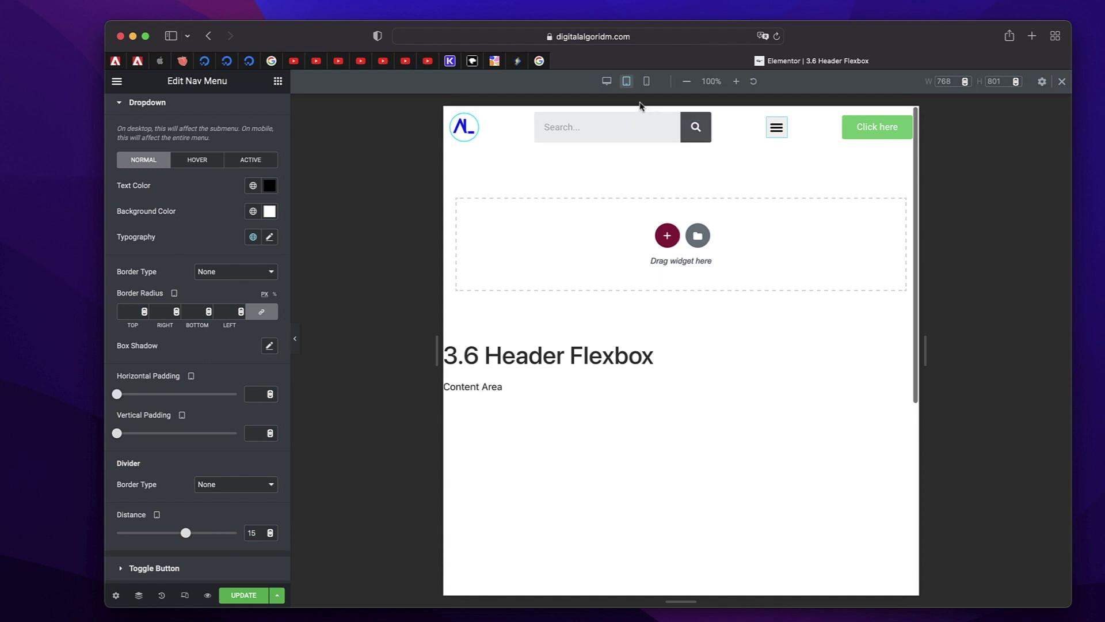
click(646, 81)
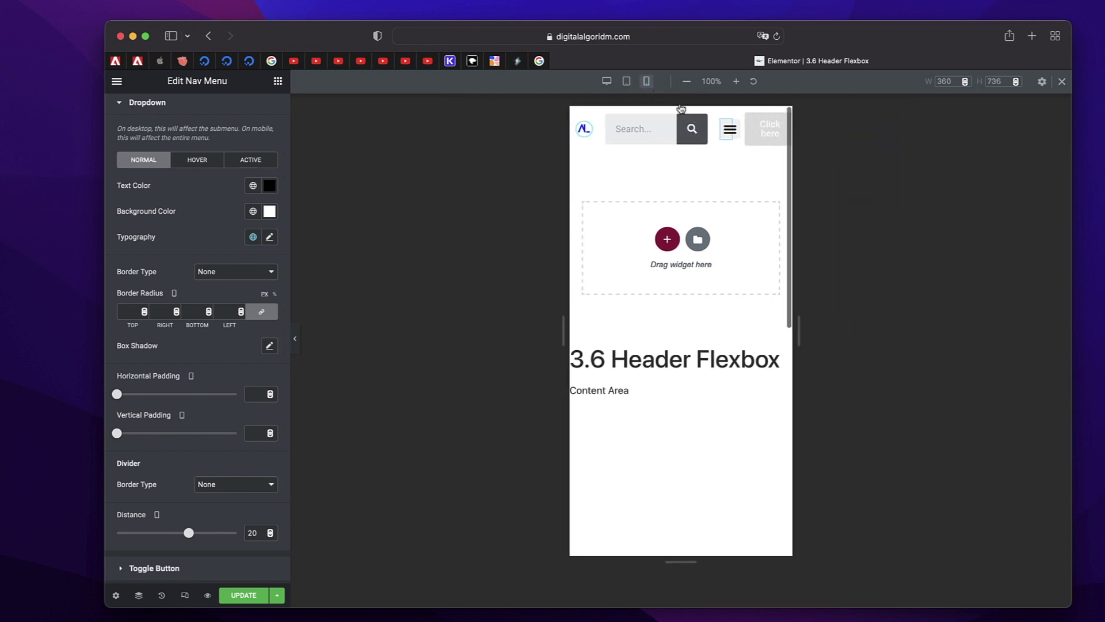
click(734, 131)
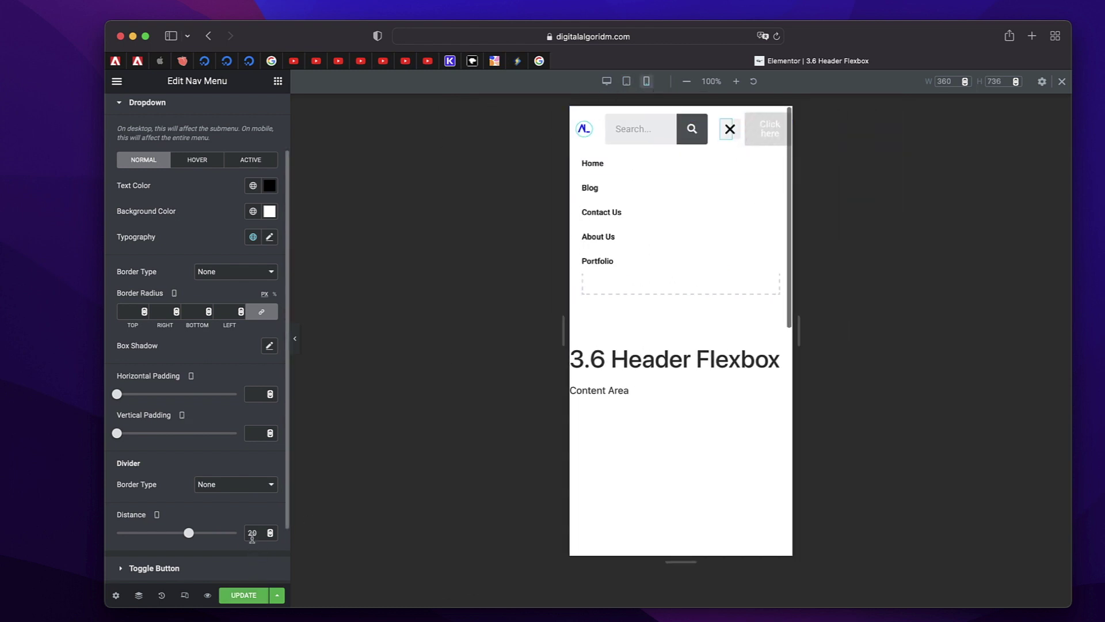
text(15)
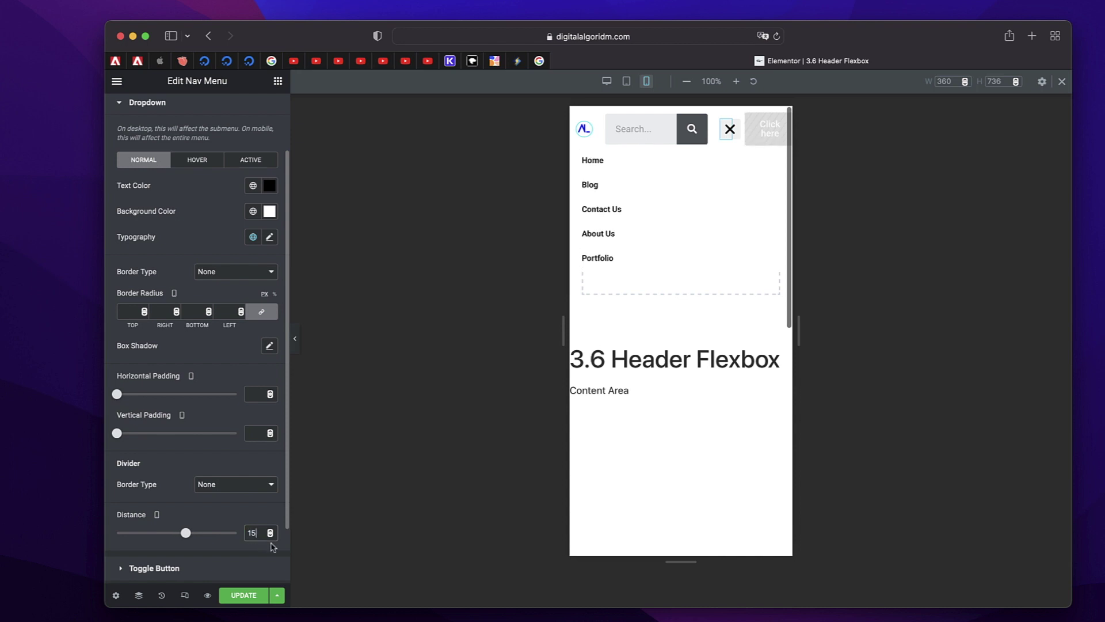
key(Up)
key(Up)
key(Up)
key(Up)
key(Up)
key(Up)
key(Up)
key(Up)
key(Up)
key(Up)
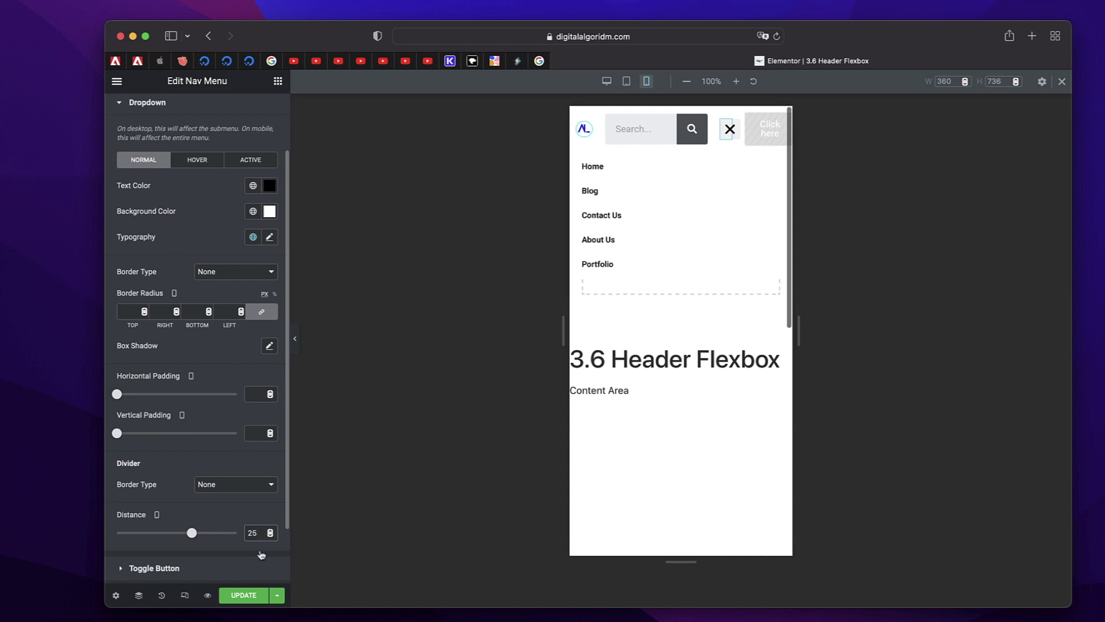
click(248, 595)
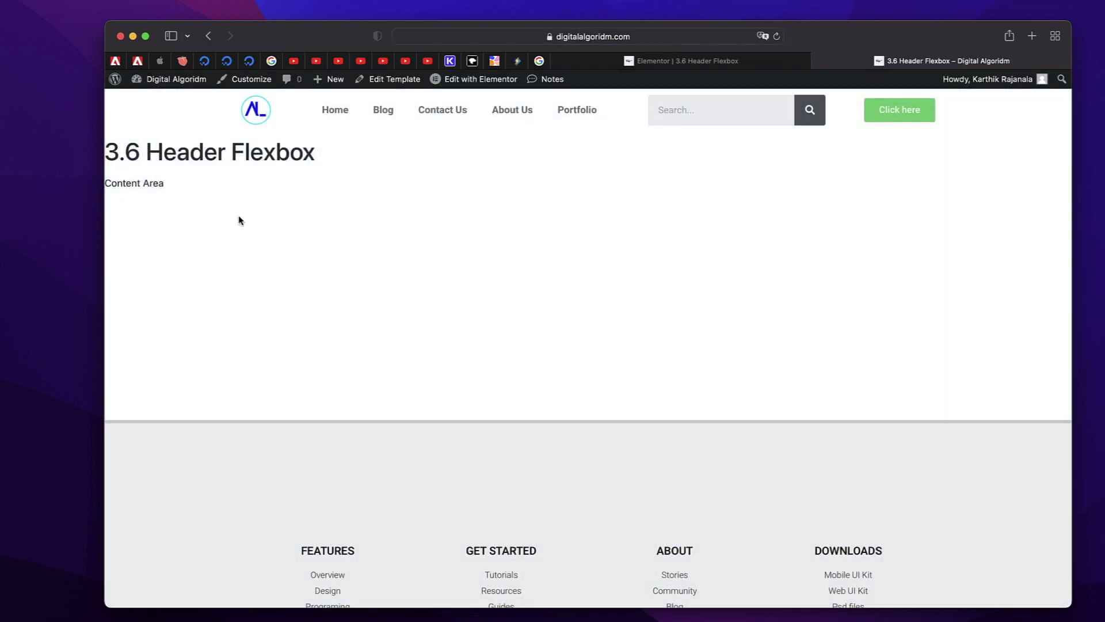
- Test the live header by narrowing the Safari window, then restore full width and return to the editor
drag(104, 246, 567, 235)
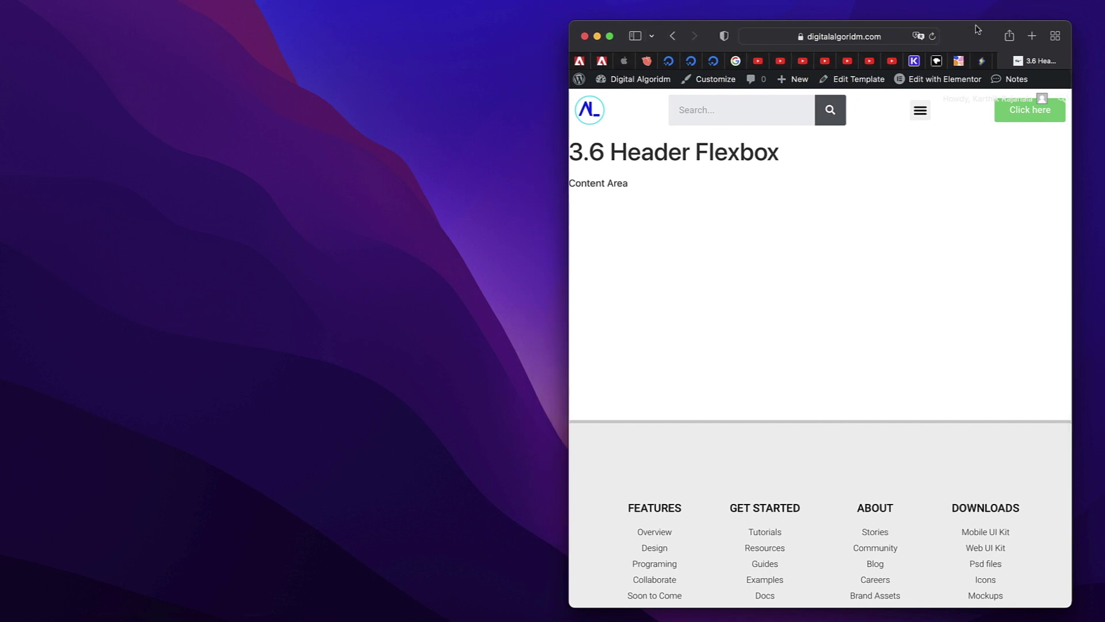
drag(978, 28, 634, 20)
drag(227, 230, 290, 238)
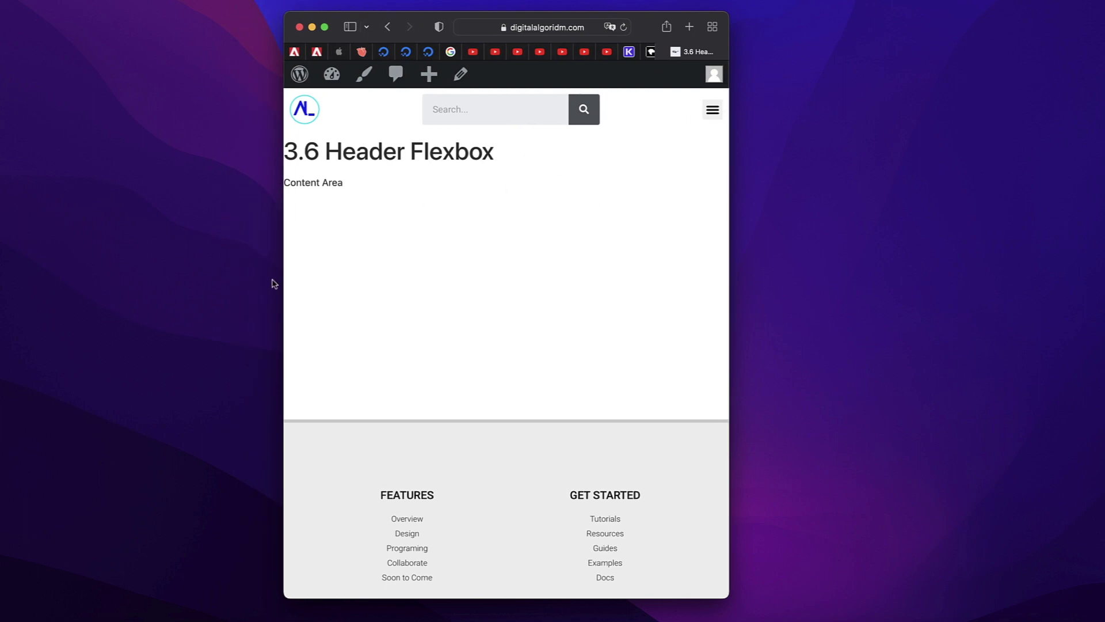
drag(274, 284, 183, 283)
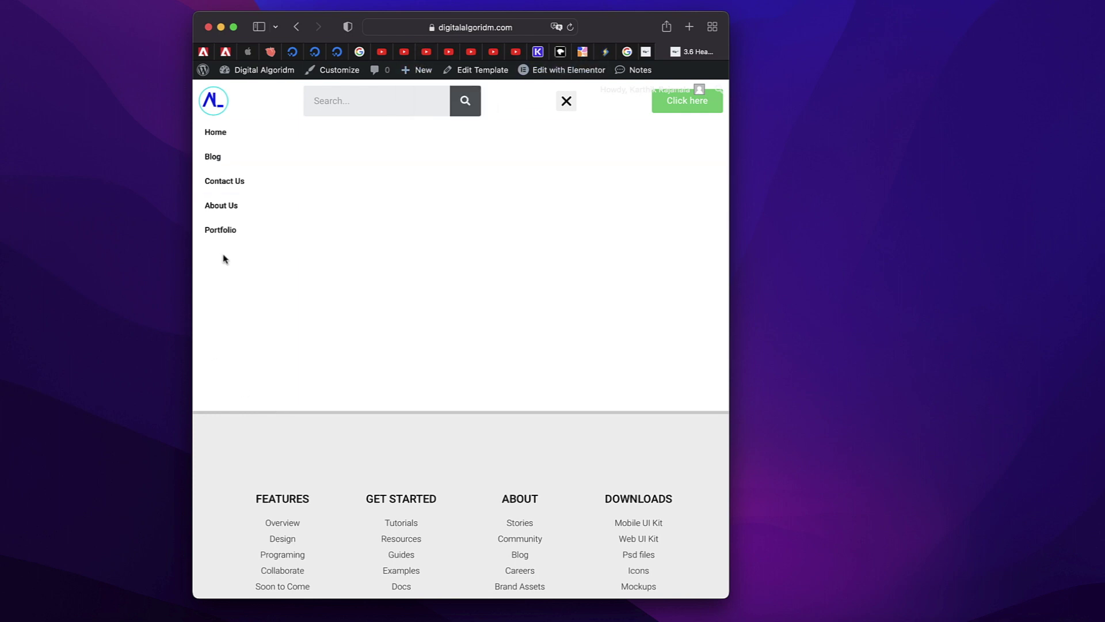
drag(194, 262, 99, 262)
double_click(729, 223)
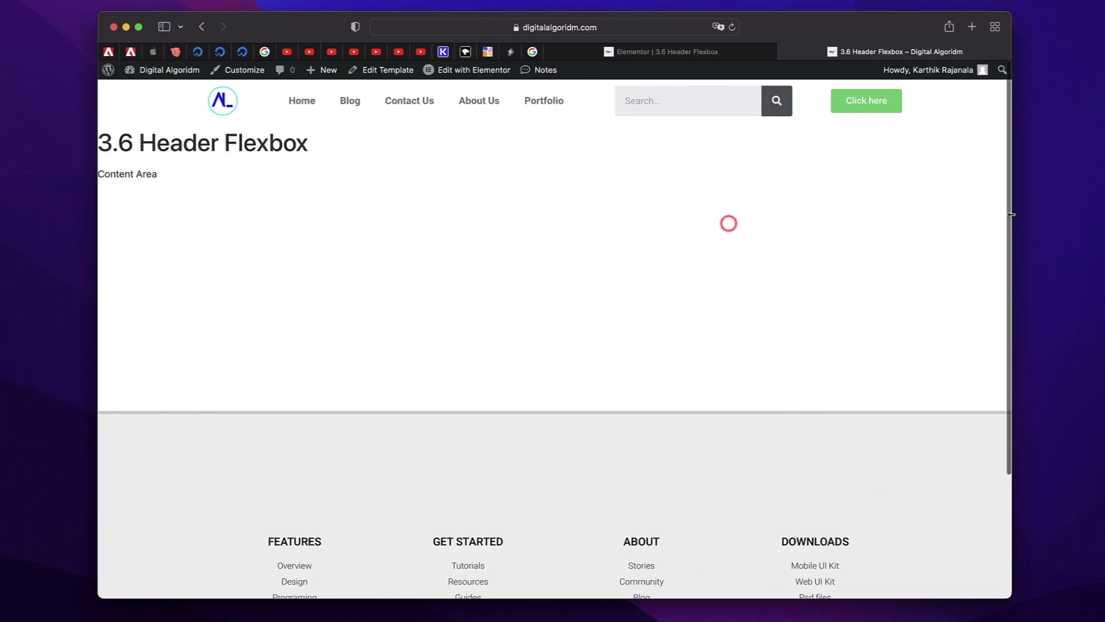
click(665, 52)
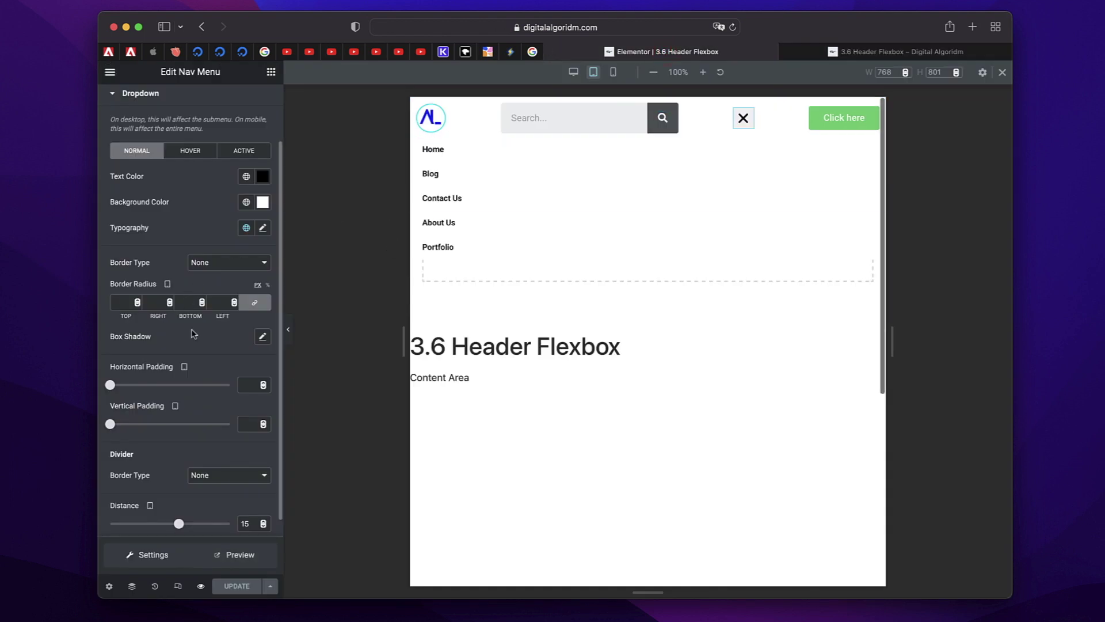
- In desktop view, set the header container's Overflow to Hidden and save
click(574, 72)
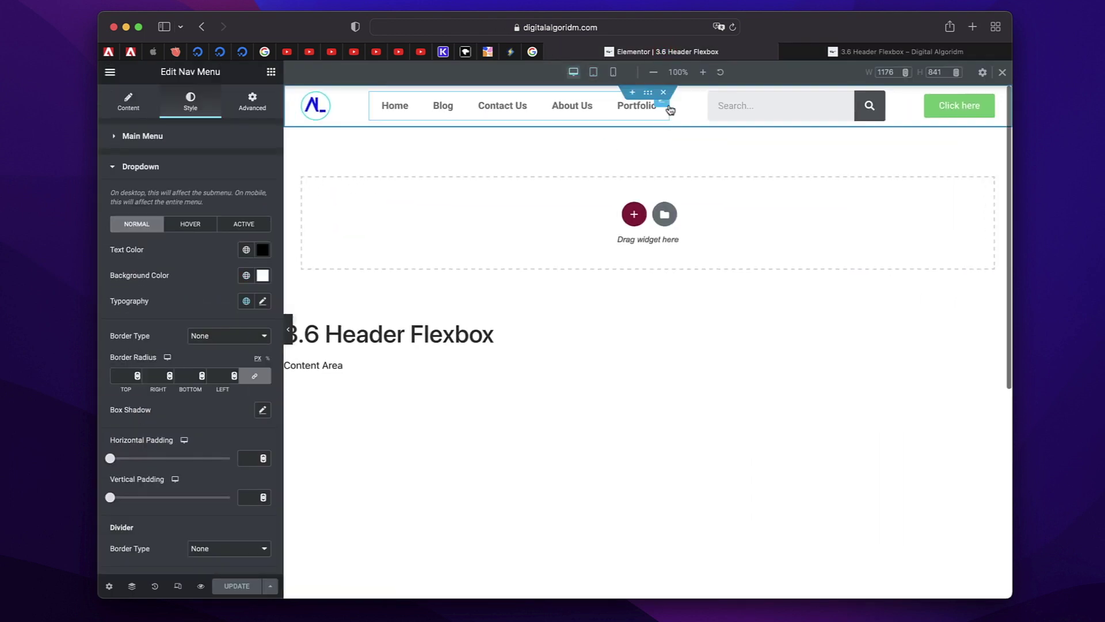
click(648, 93)
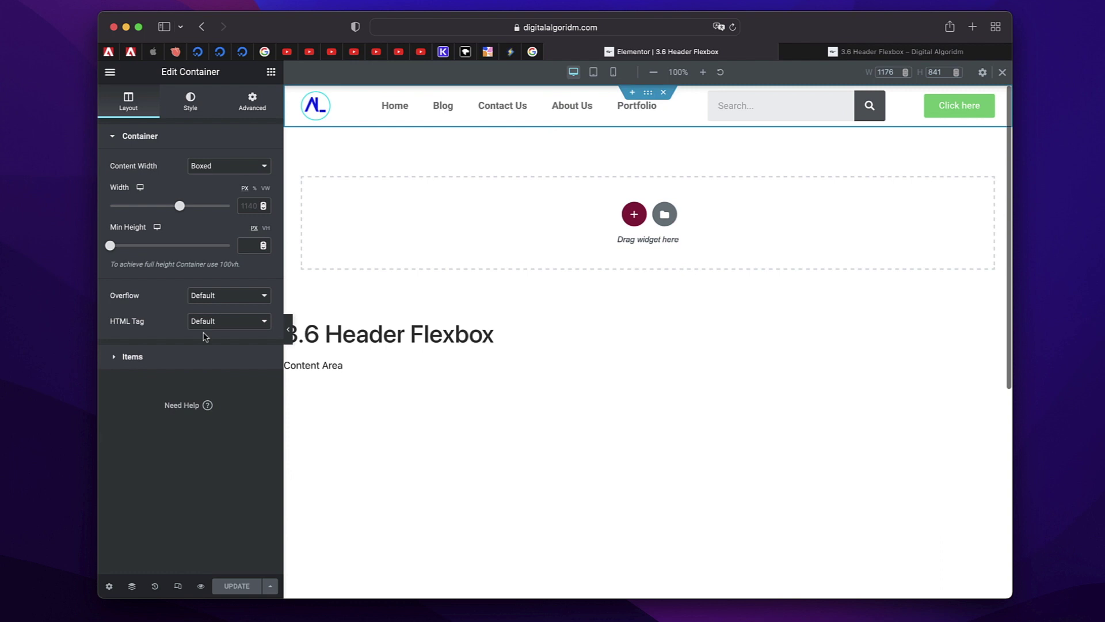
click(206, 295)
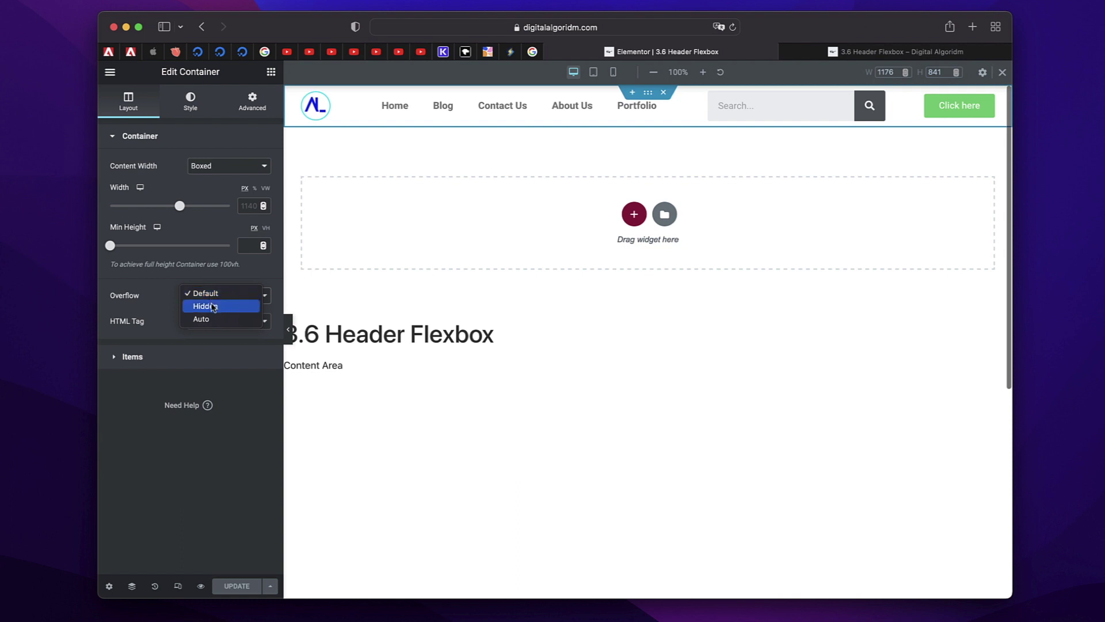
click(249, 276)
key(ctrl+Tab)
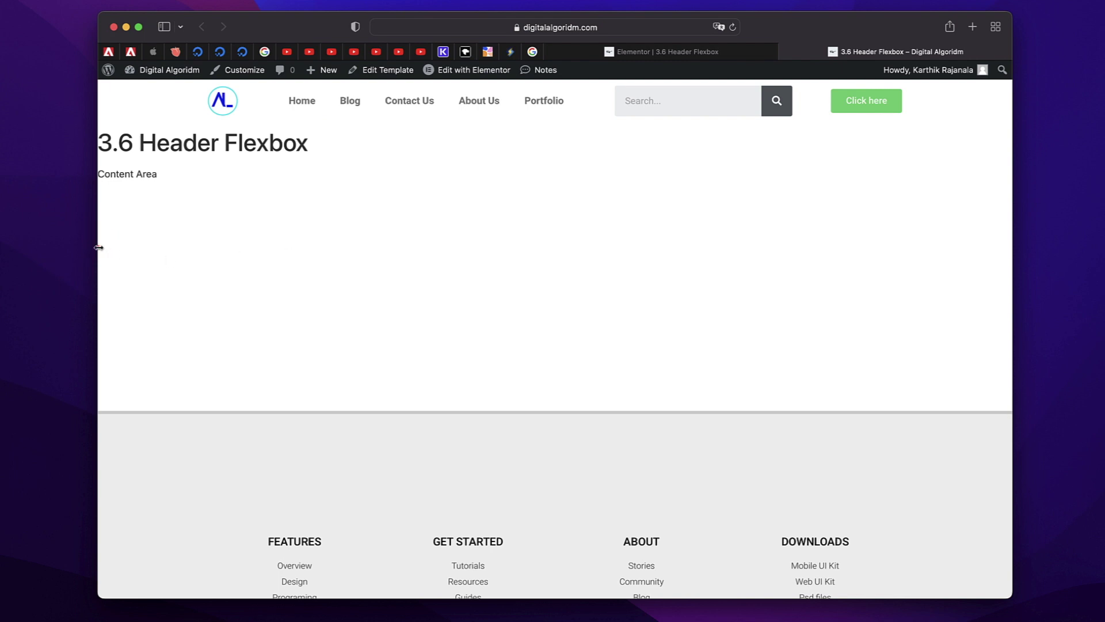
- Narrow the live page to mobile width, toggle the hamburger dropdown, then widen it back
drag(98, 247, 496, 262)
click(854, 102)
click(854, 102)
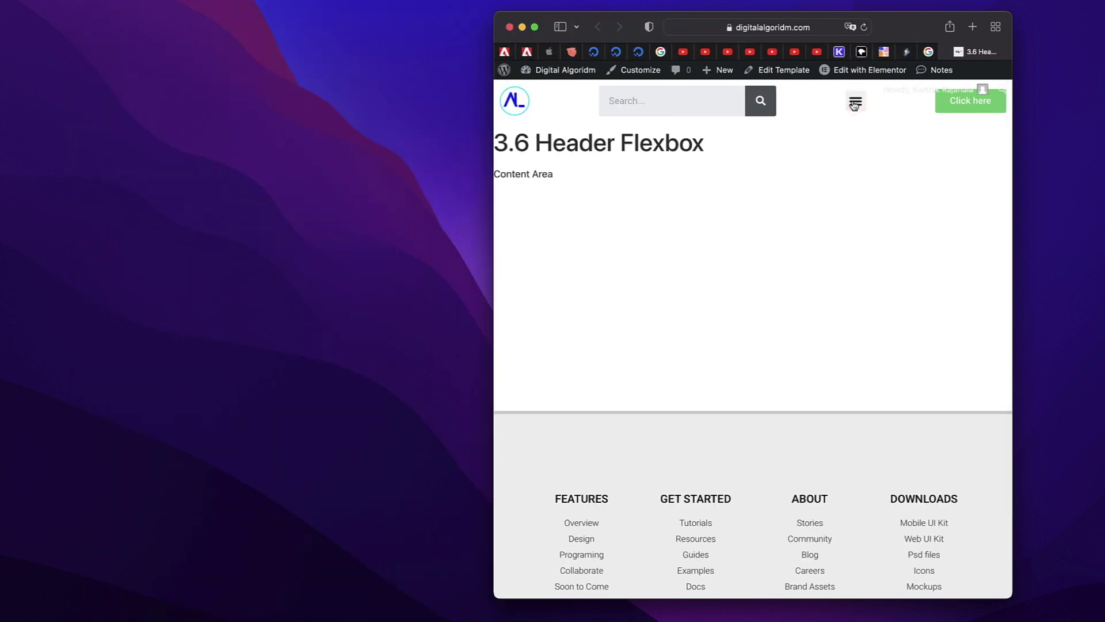
click(855, 103)
drag(494, 227, 153, 245)
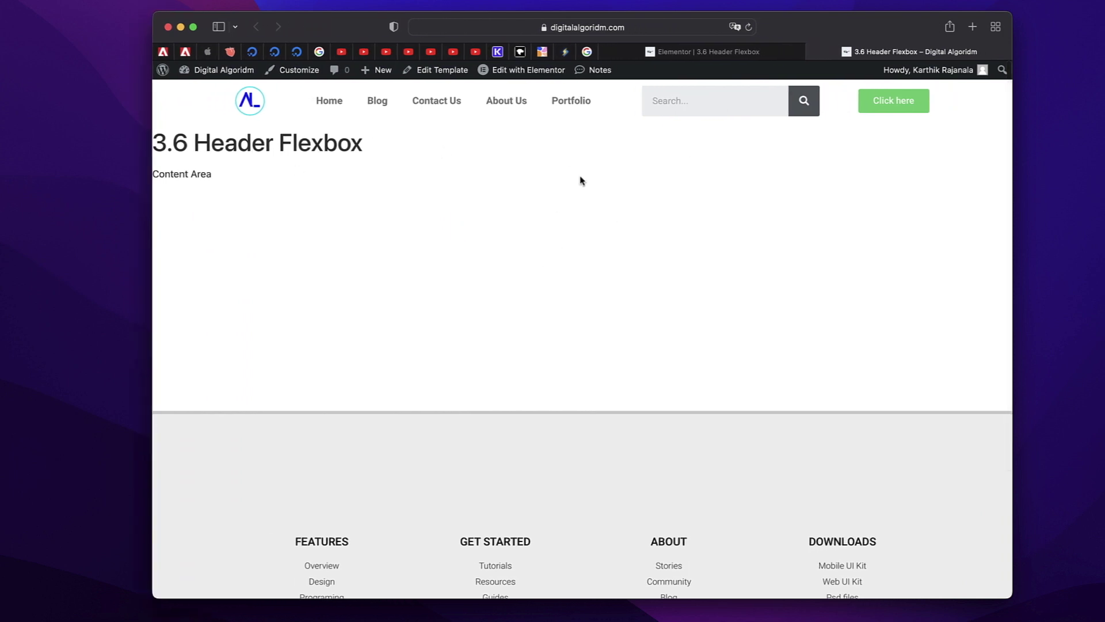
- Revert the header container's Overflow to Default and save with UPDATE
click(702, 52)
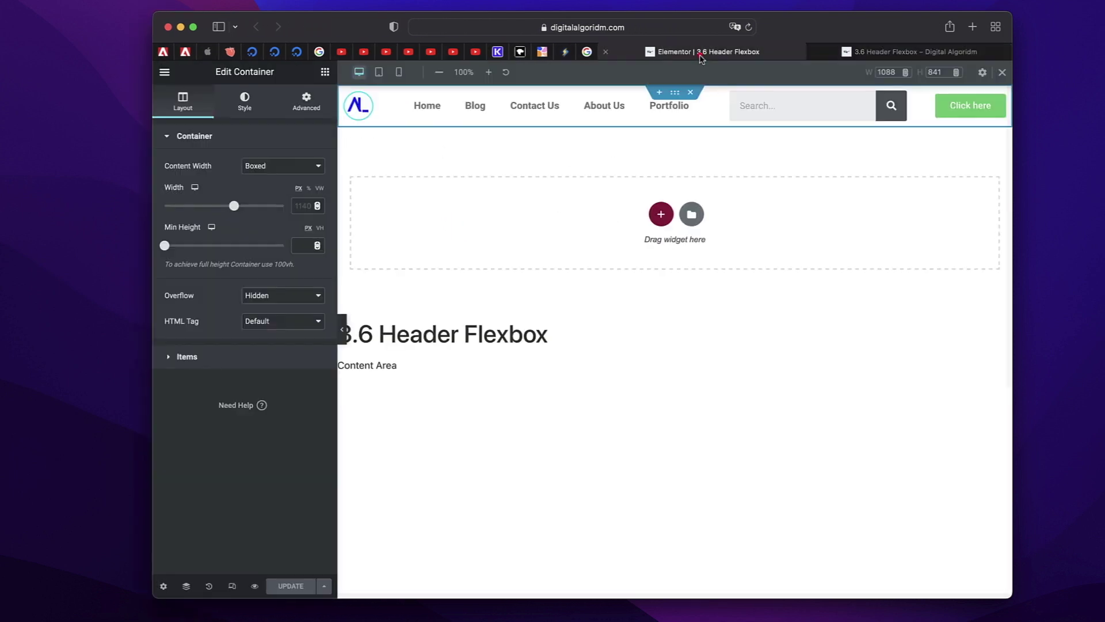
click(275, 295)
click(259, 279)
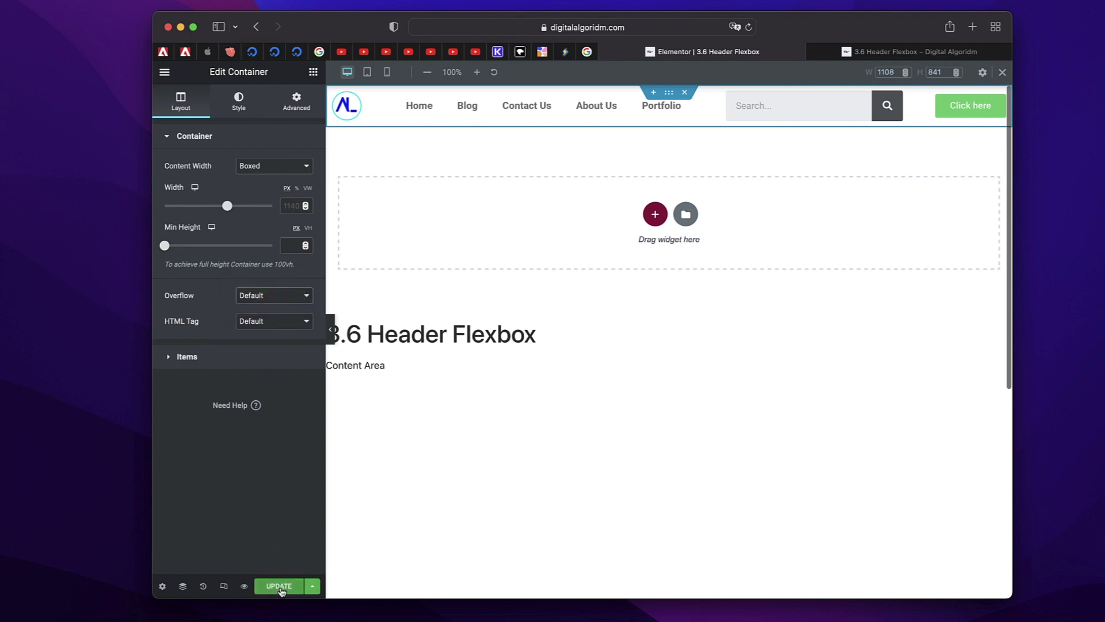
click(280, 587)
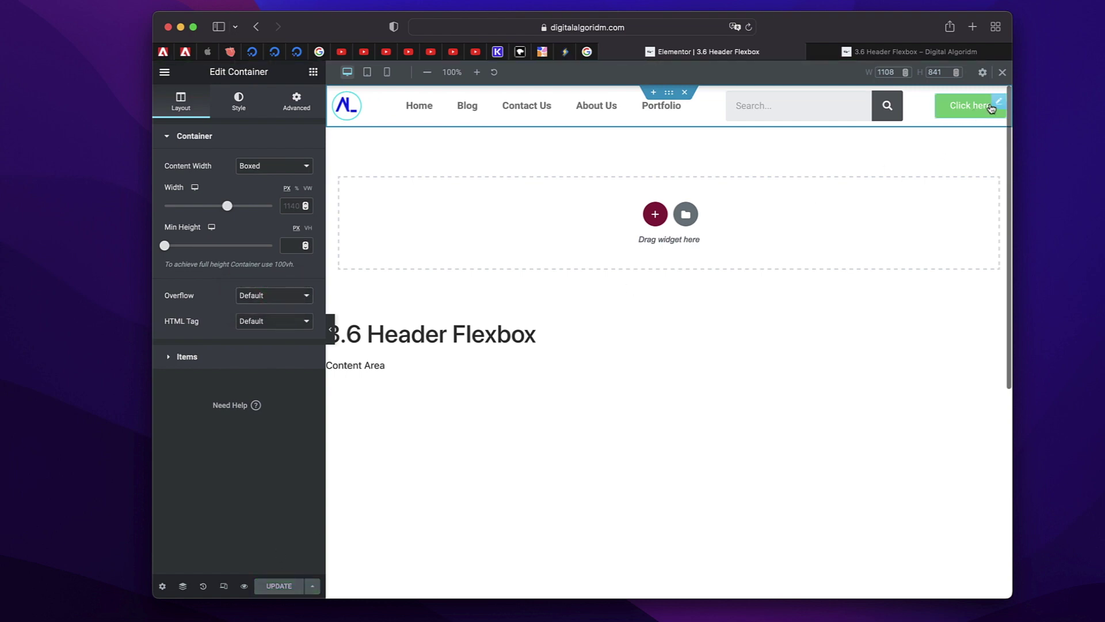
- On the live page, test the hamburger dropdown at mobile and tablet widths, then restore full width
click(920, 53)
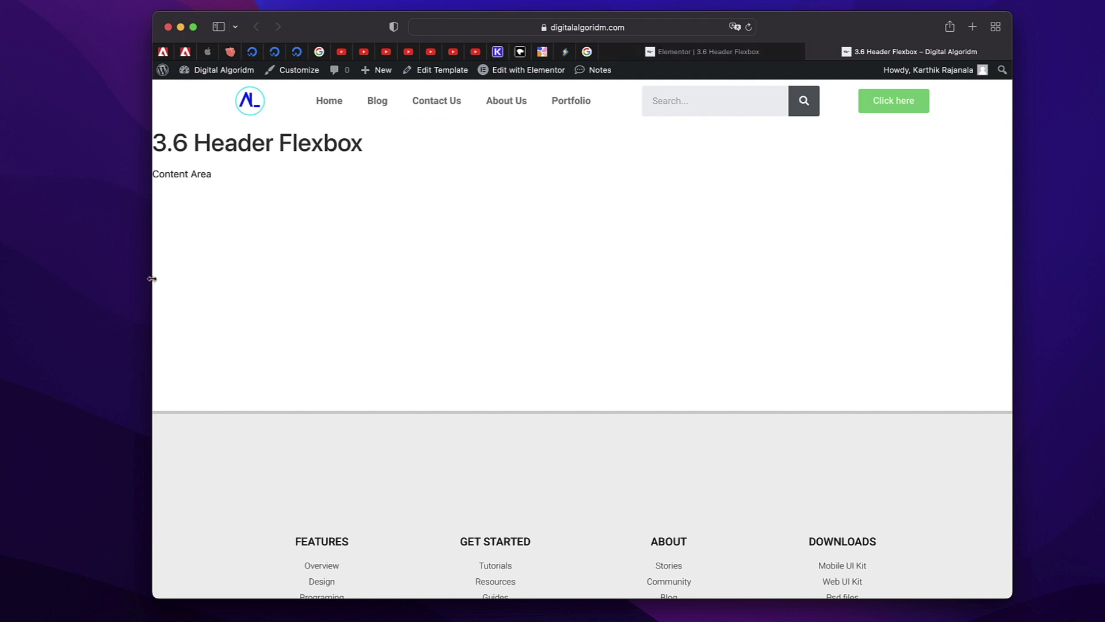
drag(152, 278, 415, 278)
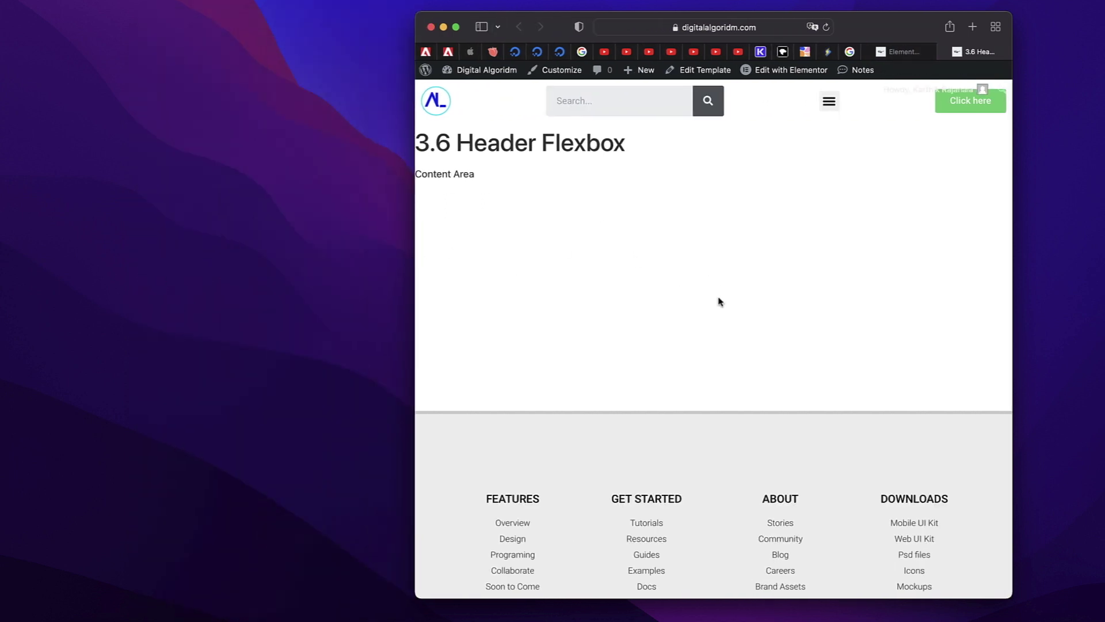
drag(415, 313, 567, 312)
click(994, 111)
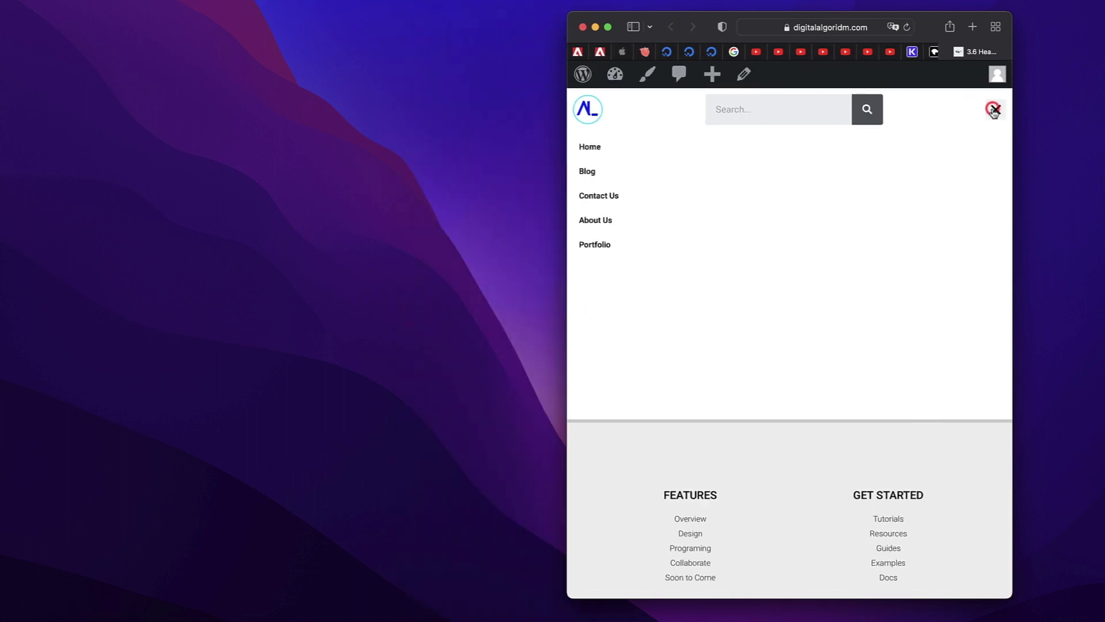
click(995, 111)
drag(566, 279, 396, 289)
click(823, 102)
click(824, 103)
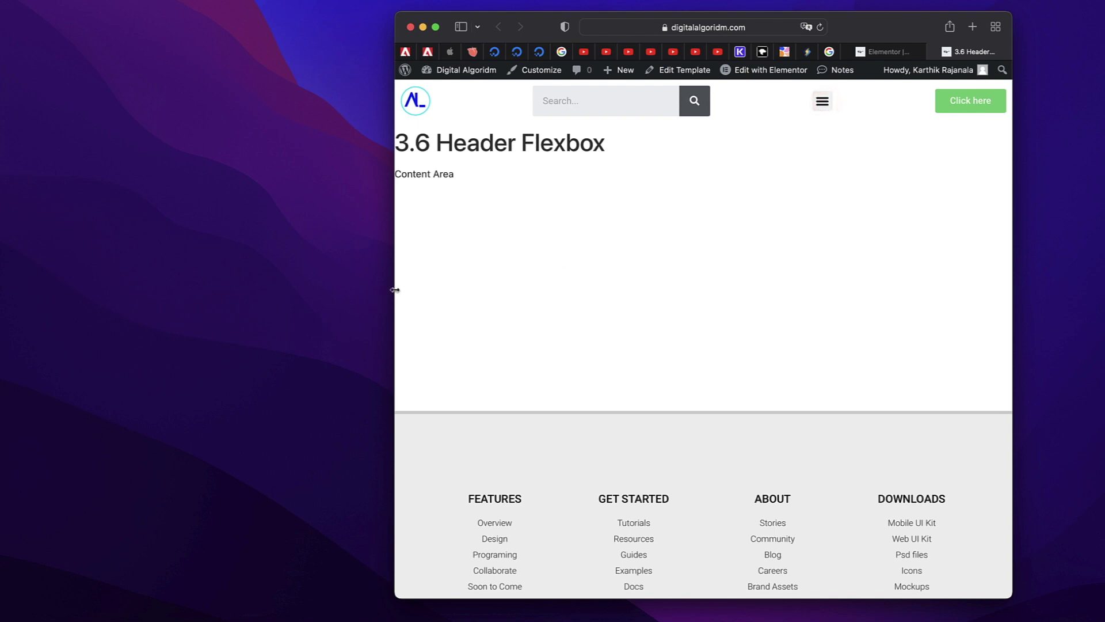
drag(395, 290, 118, 305)
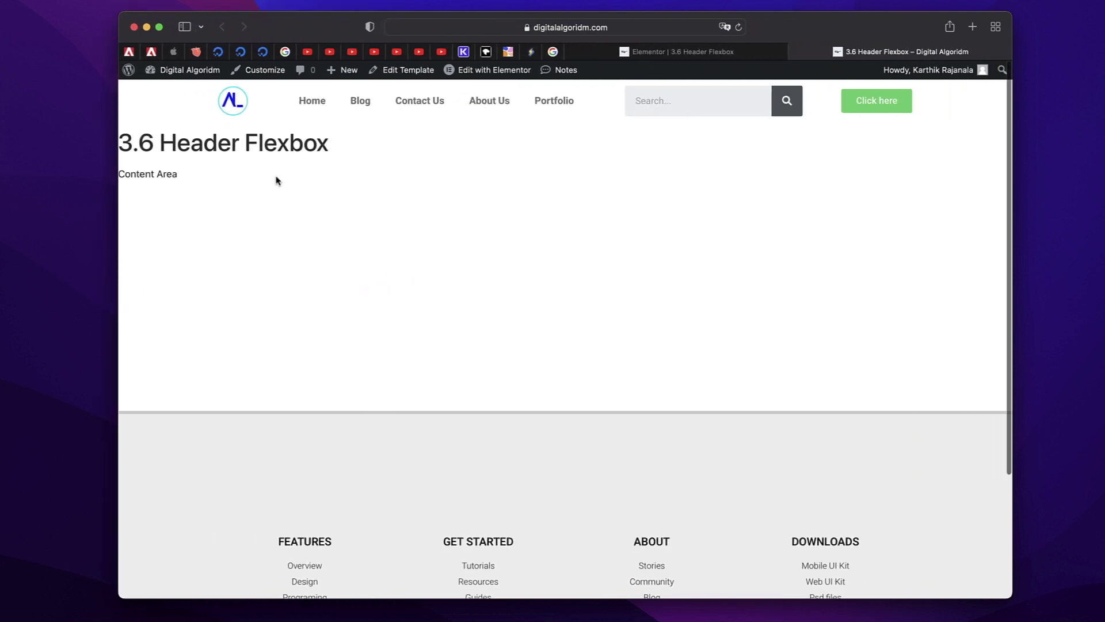
- Switch back to the Elementor editor tab in Safari
click(686, 52)
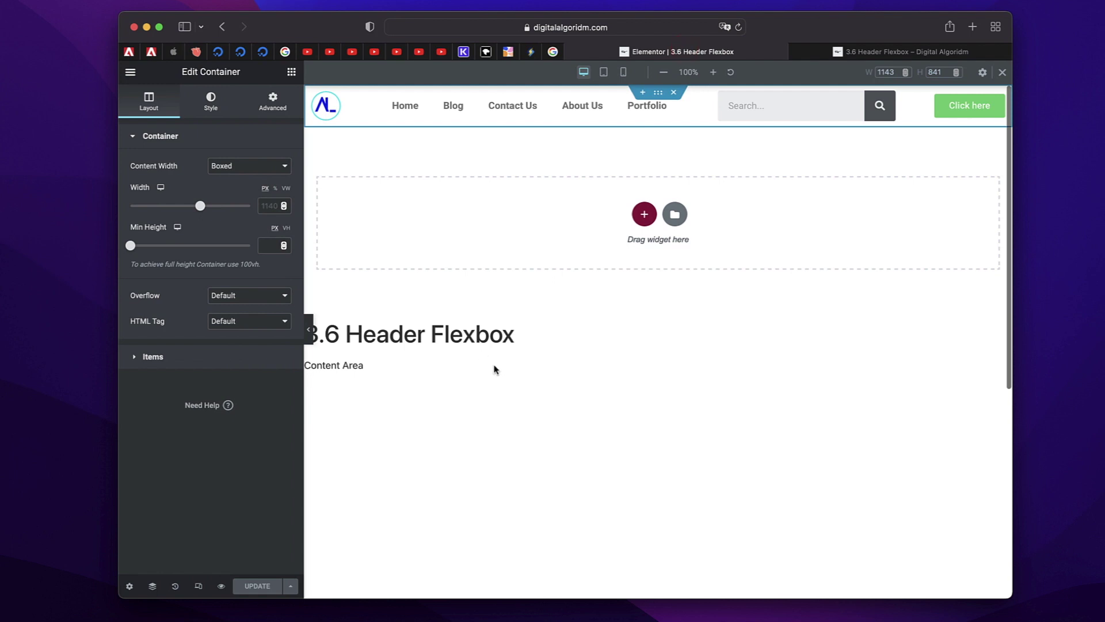